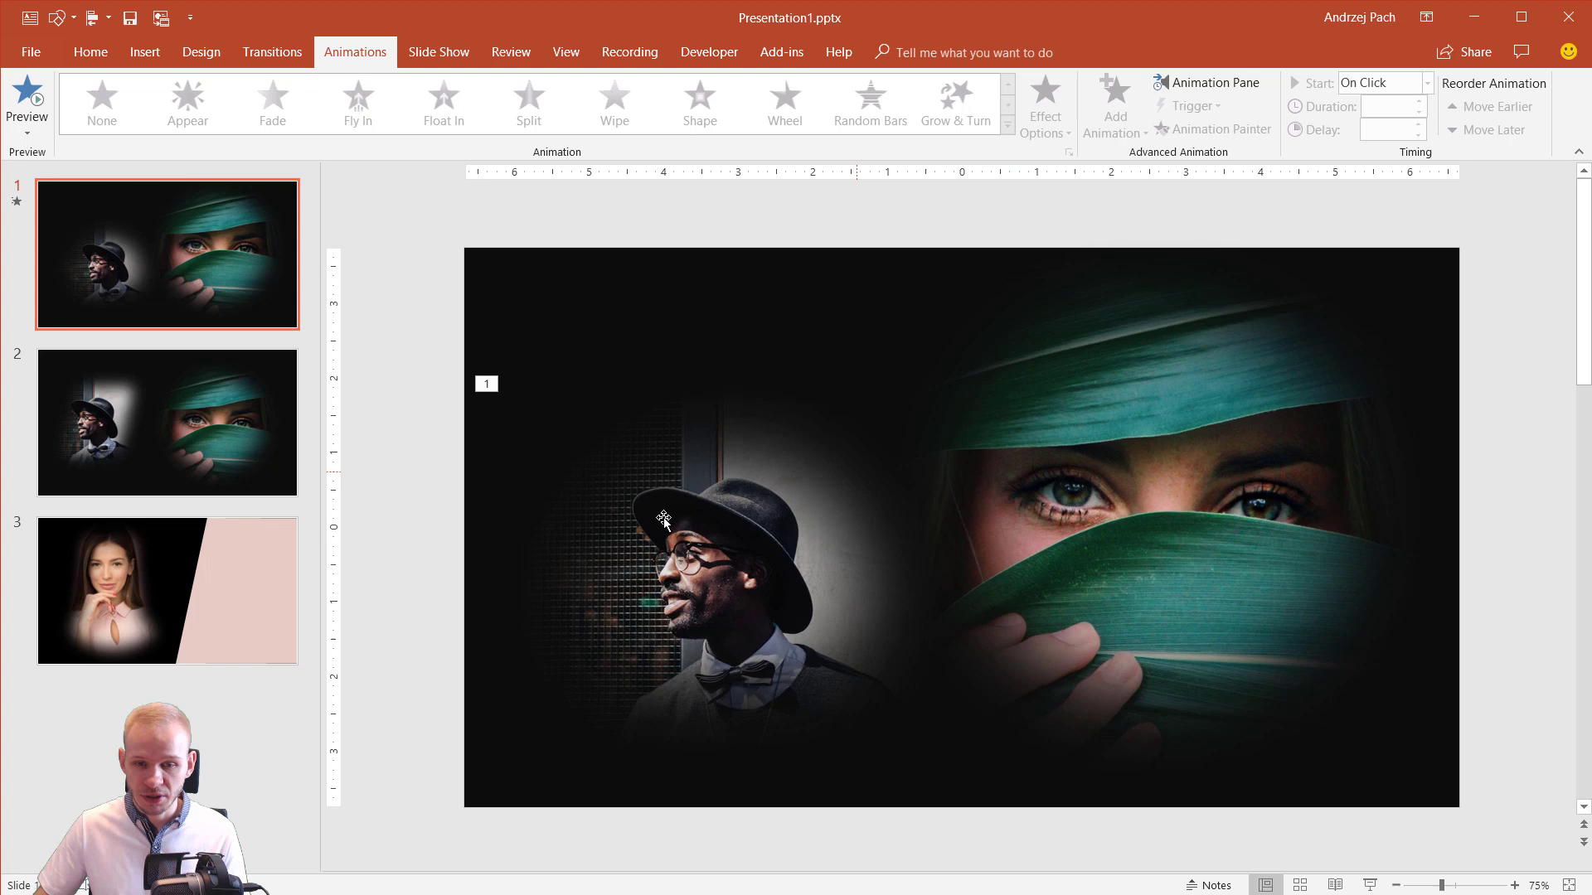
Step: Apply a Fade entrance animation to the woman's picture on slide 1
{"action": "left_click", "coordinate": [1046, 449]}
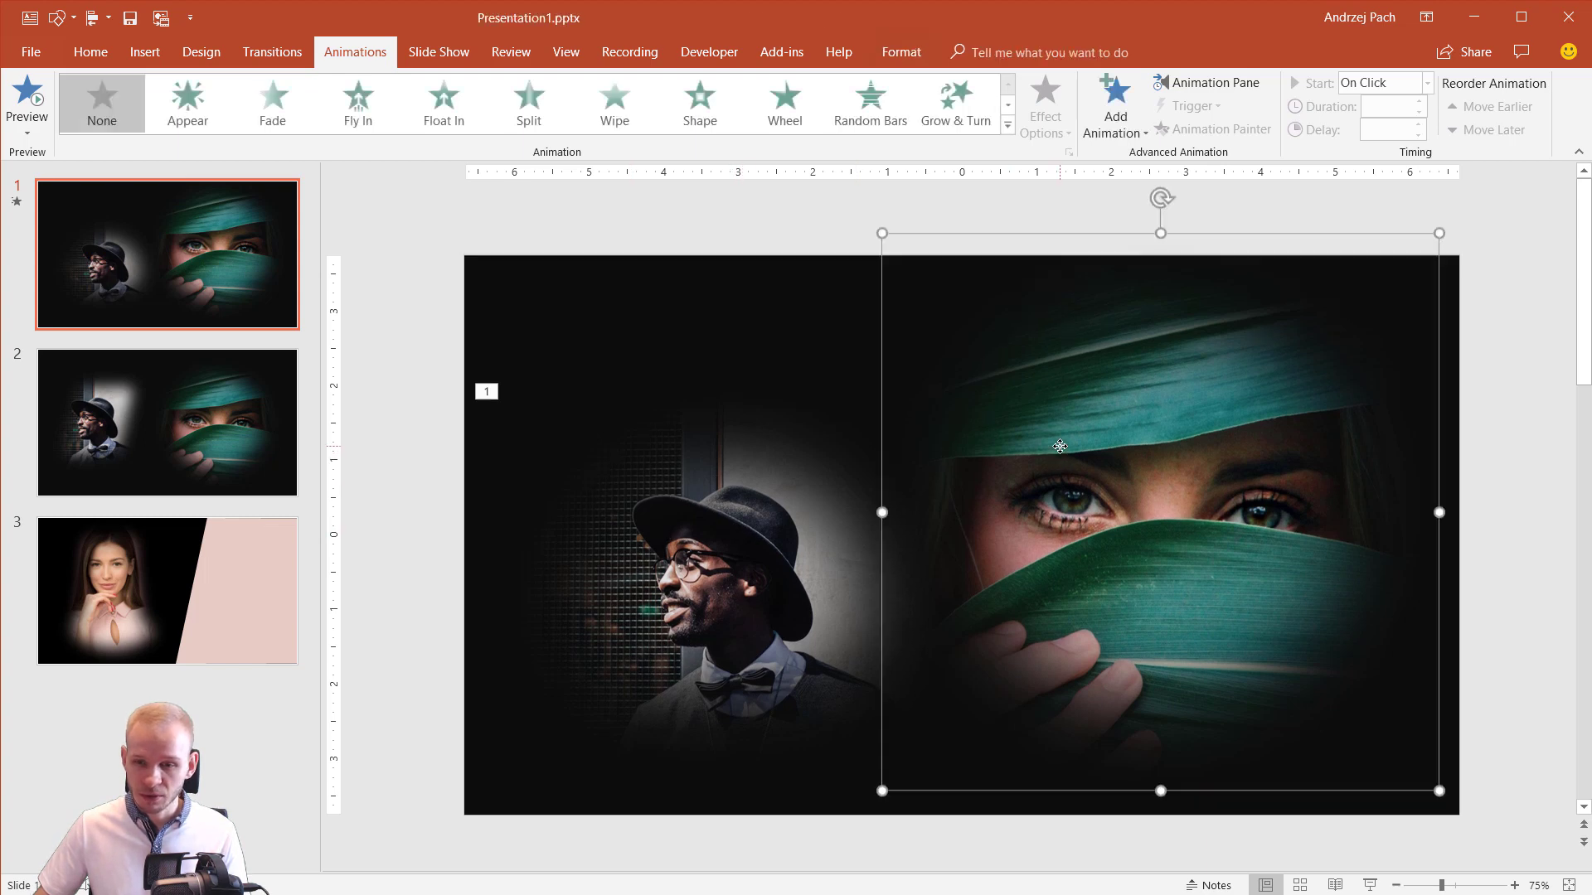
{"action": "left_click", "coordinate": [263, 101]}
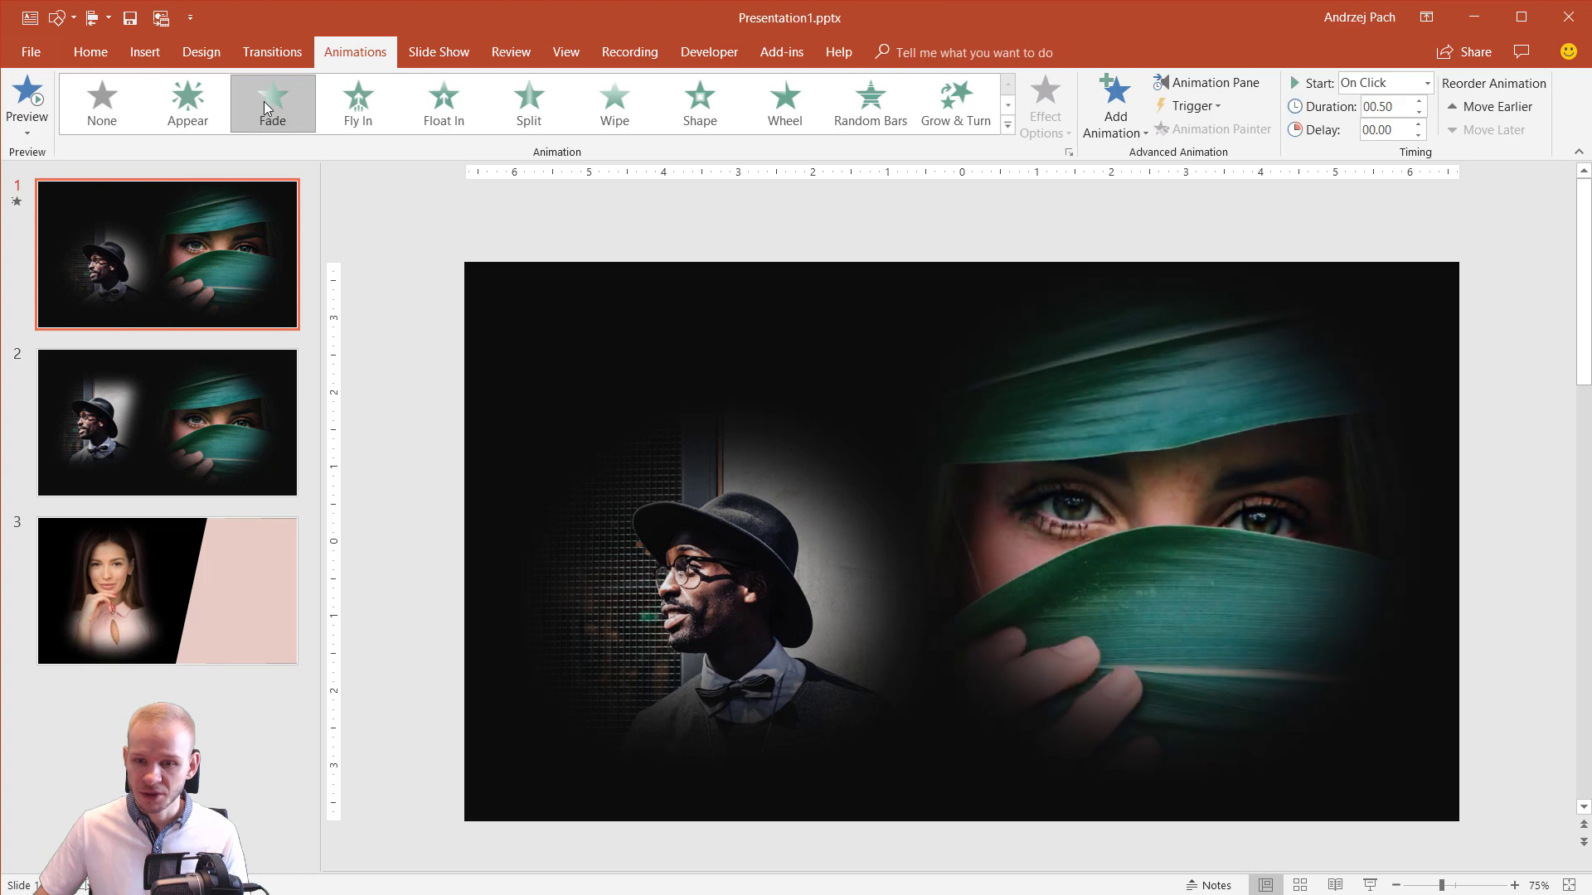
{"action": "left_click", "coordinate": [1217, 82]}
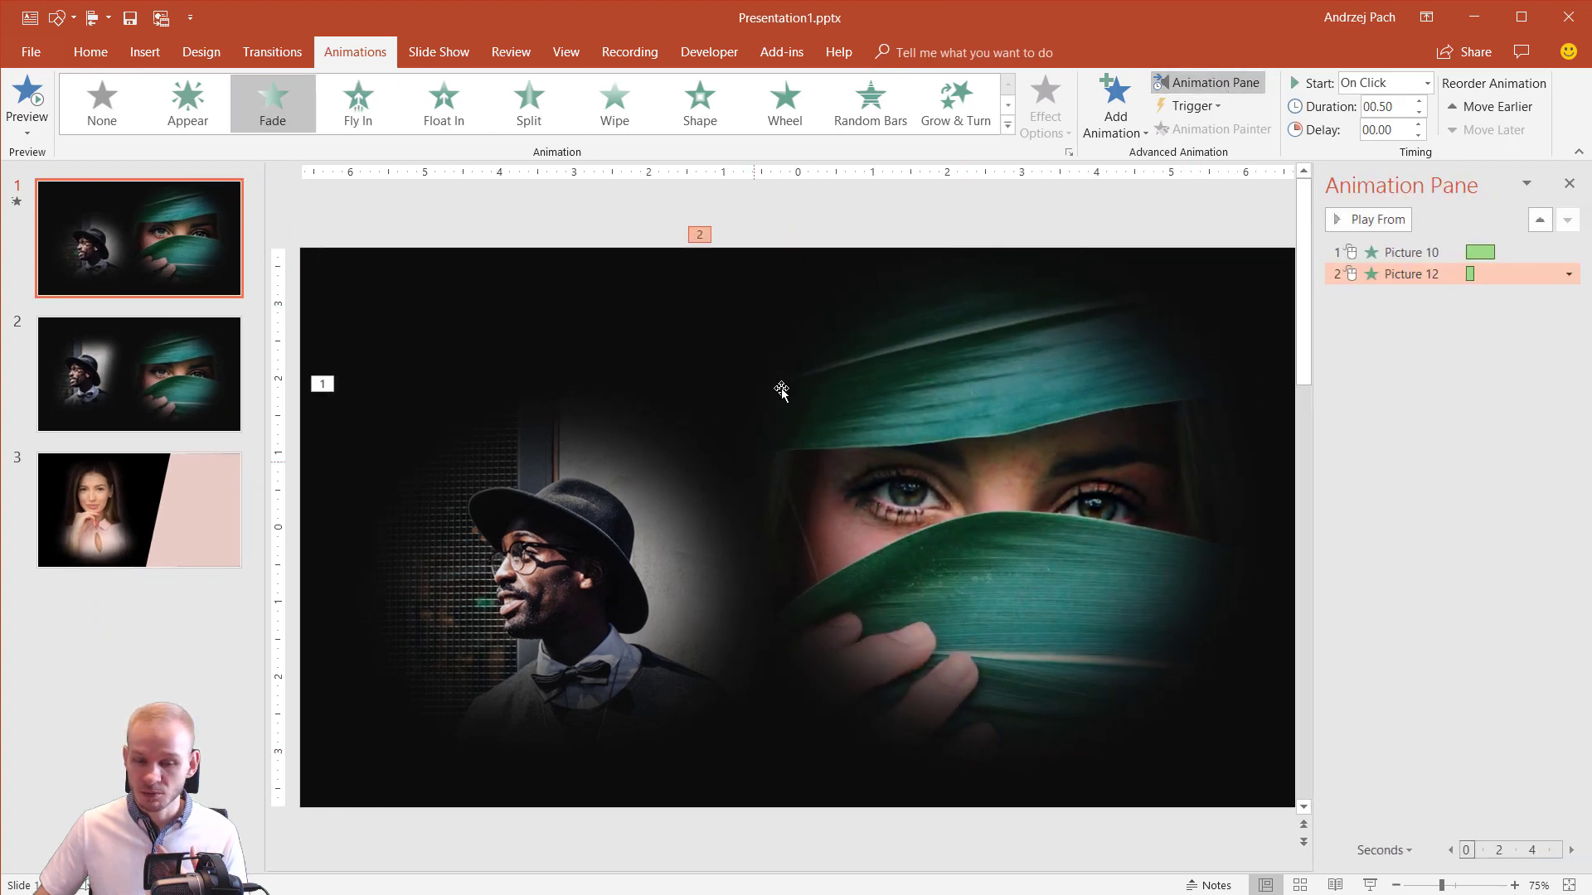
Step: Lengthen the fade to 03.25 seconds, preview it, and scroll to slide 3
{"action": "left_click", "coordinate": [1420, 101]}
{"action": "left_click", "coordinate": [1420, 102]}
{"action": "left_click", "coordinate": [1420, 102]}
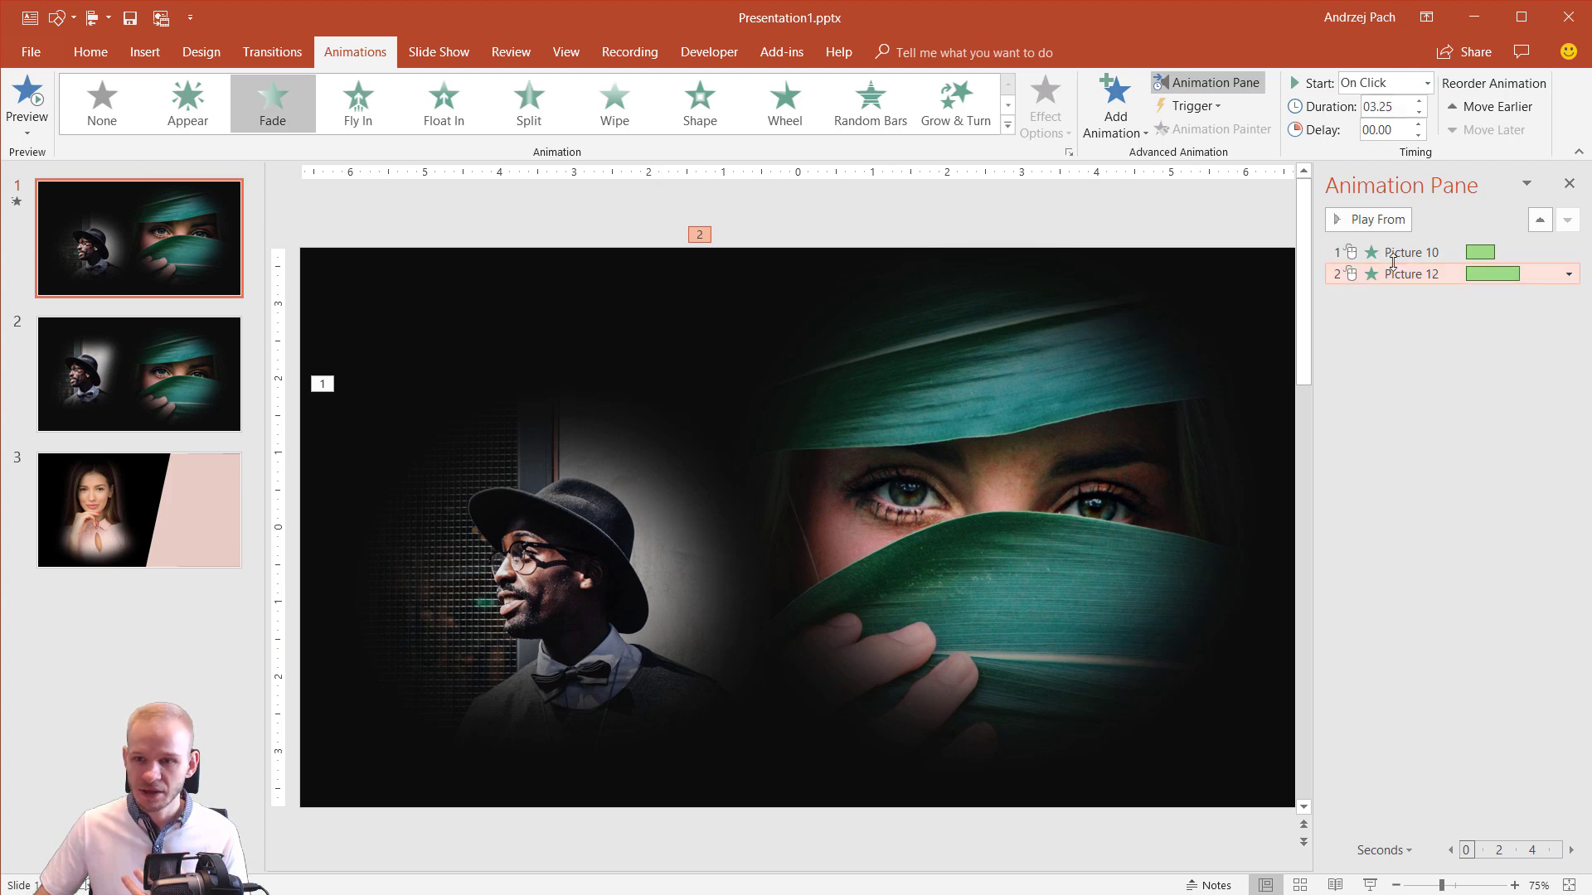
{"action": "left_click", "coordinate": [1368, 219]}
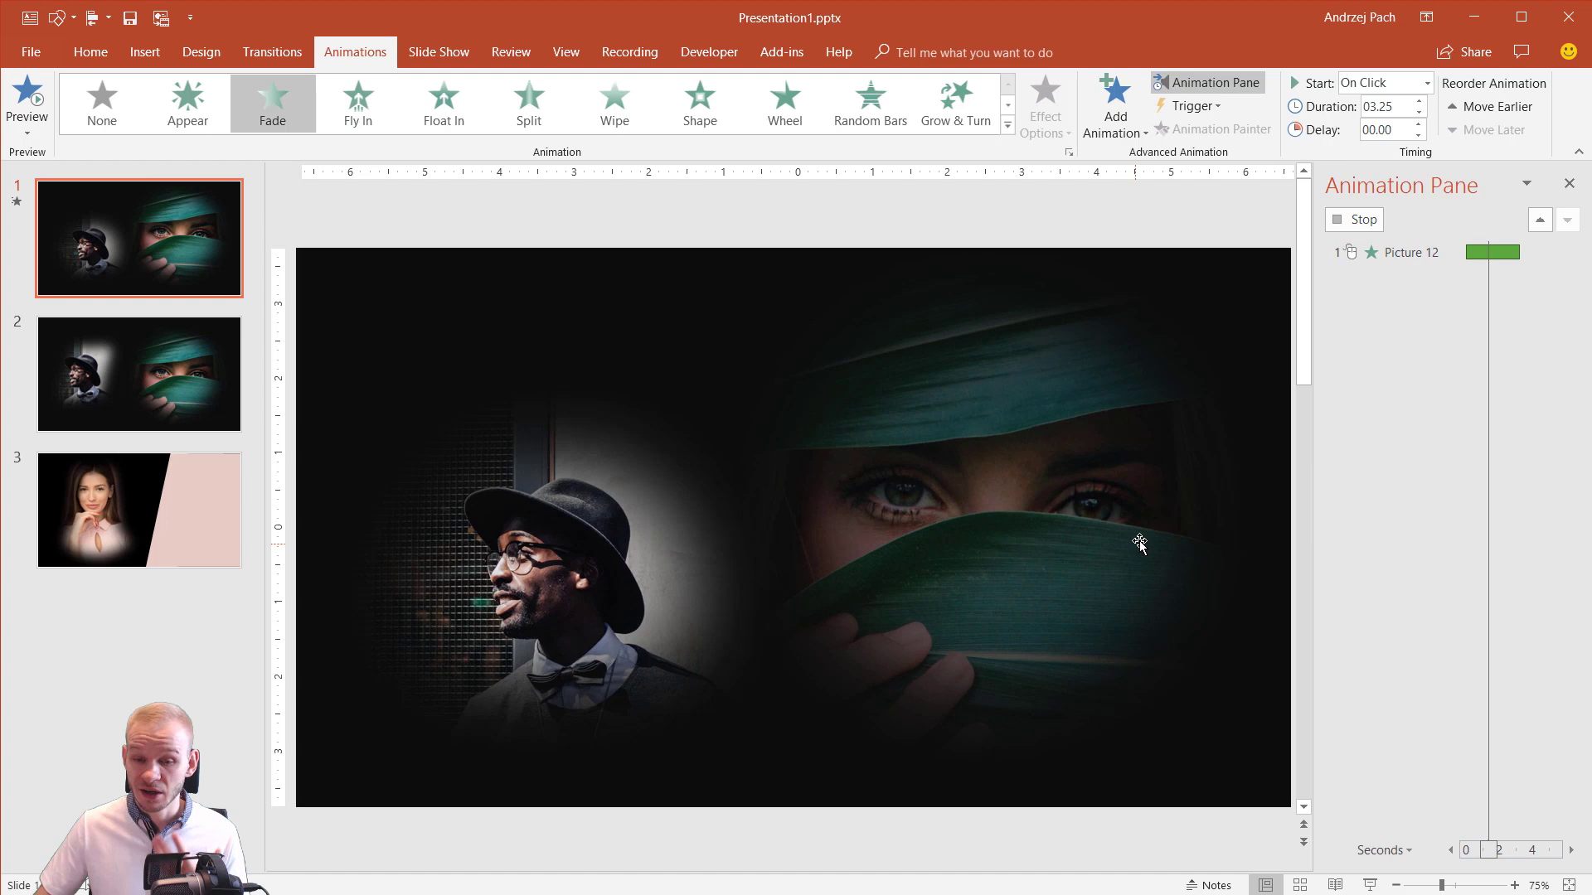
{"action": "left_click", "coordinate": [170, 424]}
{"action": "scroll", "coordinate": [829, 581], "scroll_direction": "down", "scroll_amount": 1}
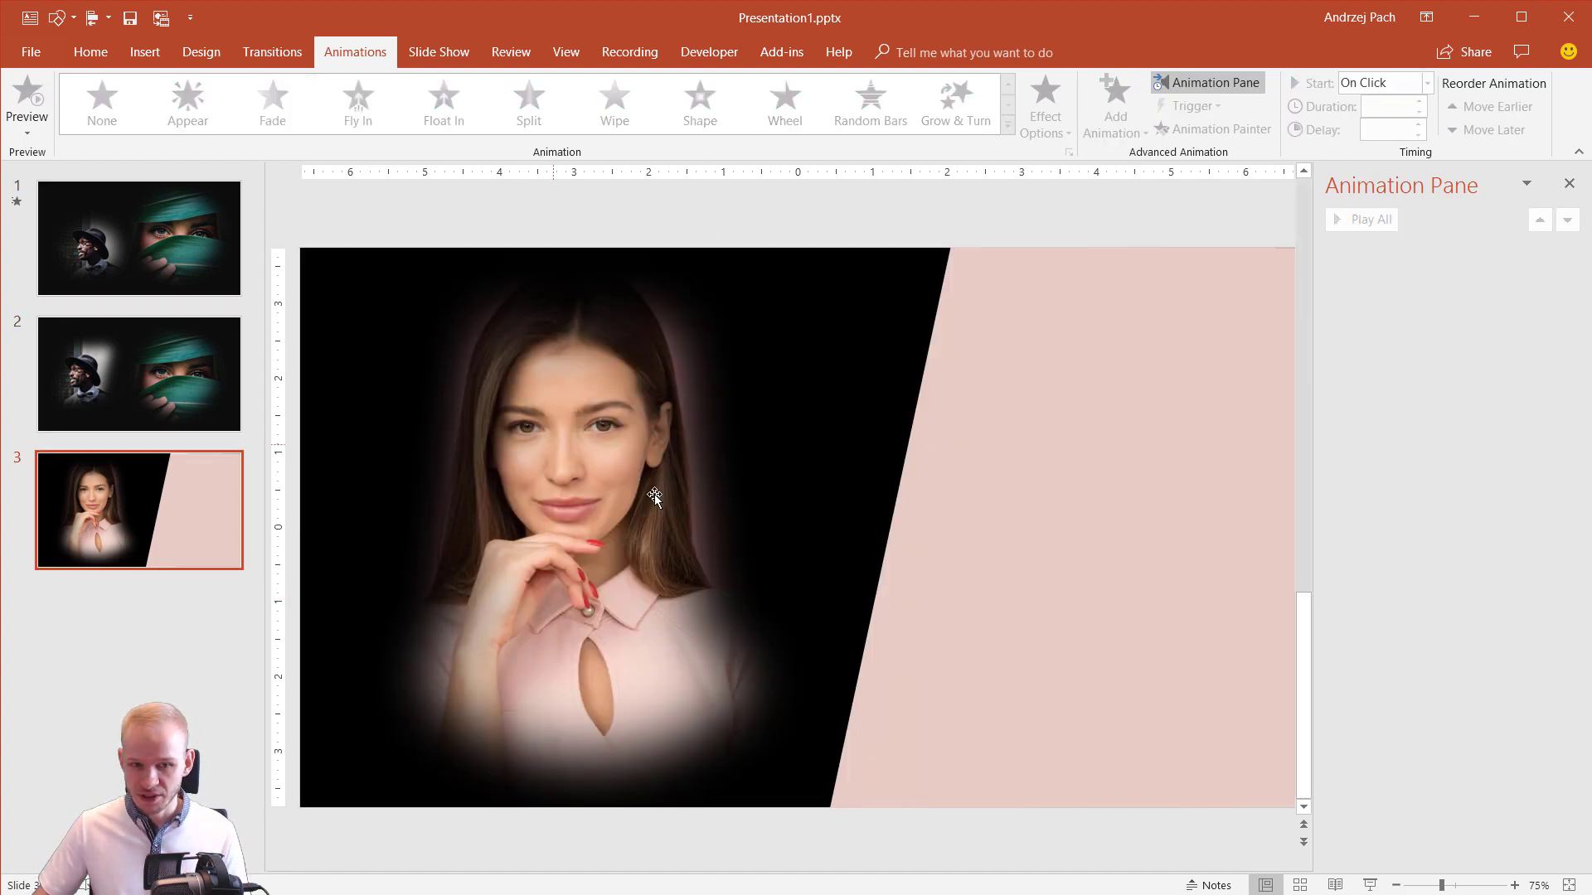
Step: Insert a new slide 4 after slide 3 and delete its placeholders
{"action": "right_click", "coordinate": [203, 616]}
{"action": "left_click", "coordinate": [262, 684]}
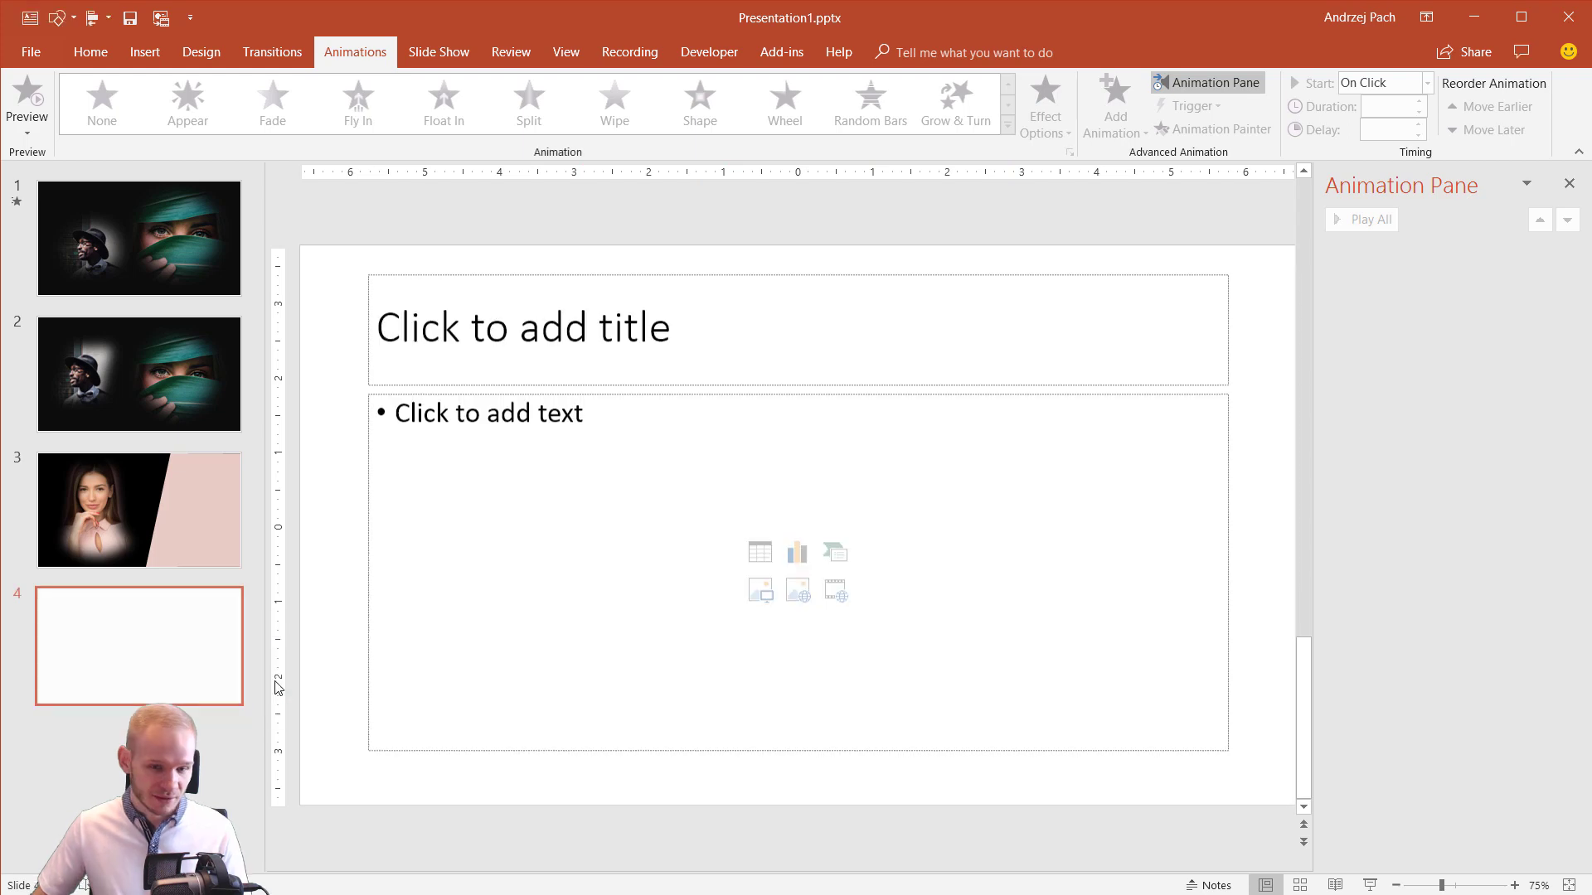
{"action": "key", "text": "ctrl+a"}
{"action": "key", "text": "Delete"}
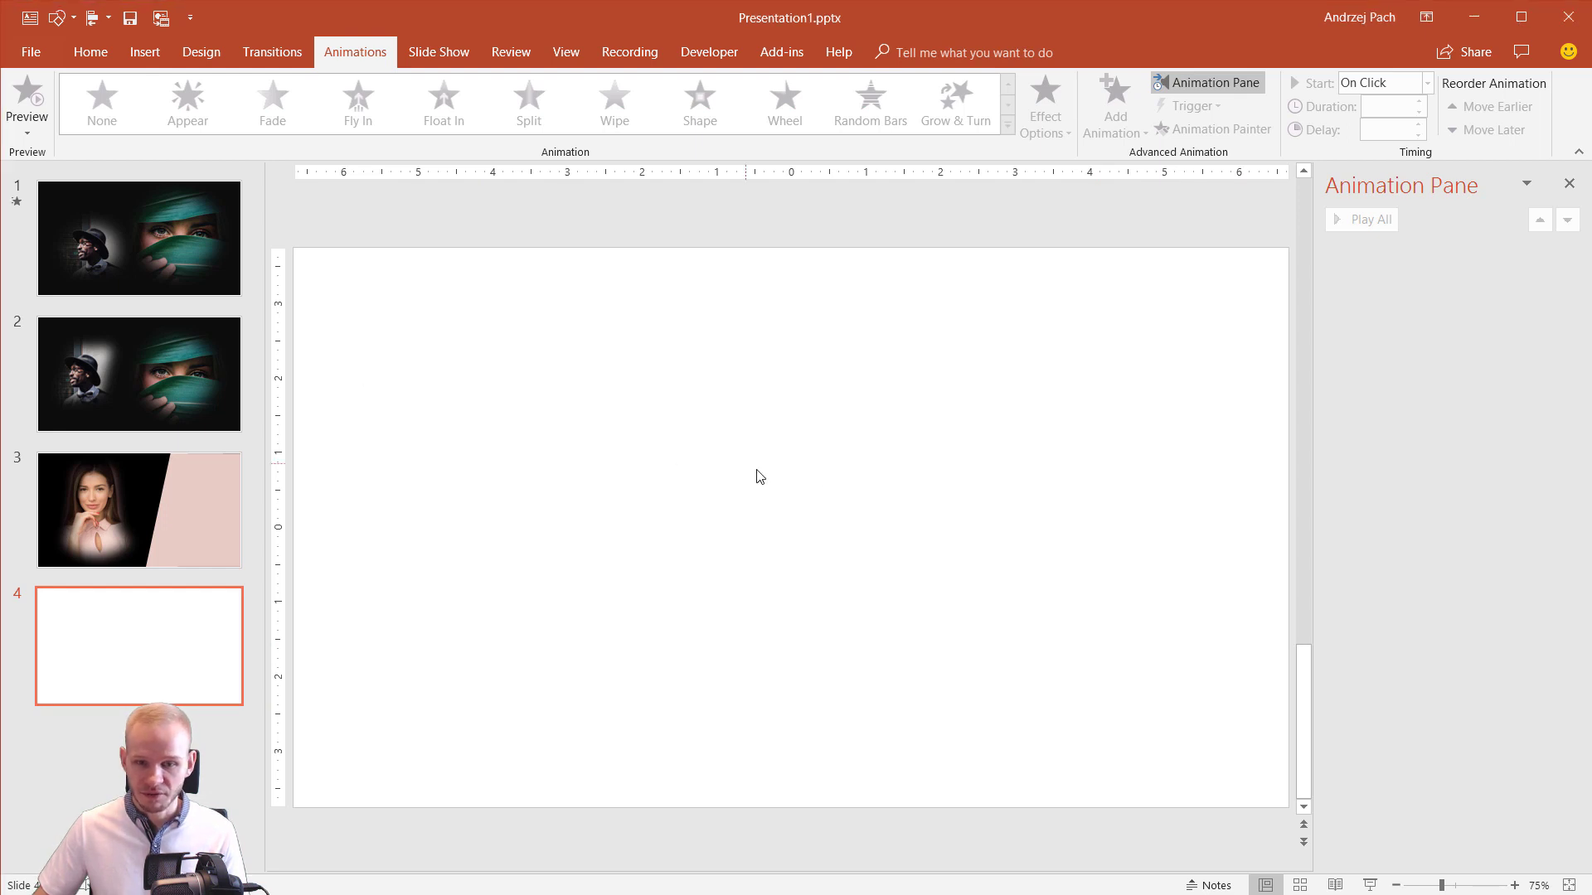
Step: Paste the hand-and-watch photo onto slide 4, replacing a wrongly pasted portrait
{"action": "key", "text": "ctrl+v"}
{"action": "key", "text": "Delete"}
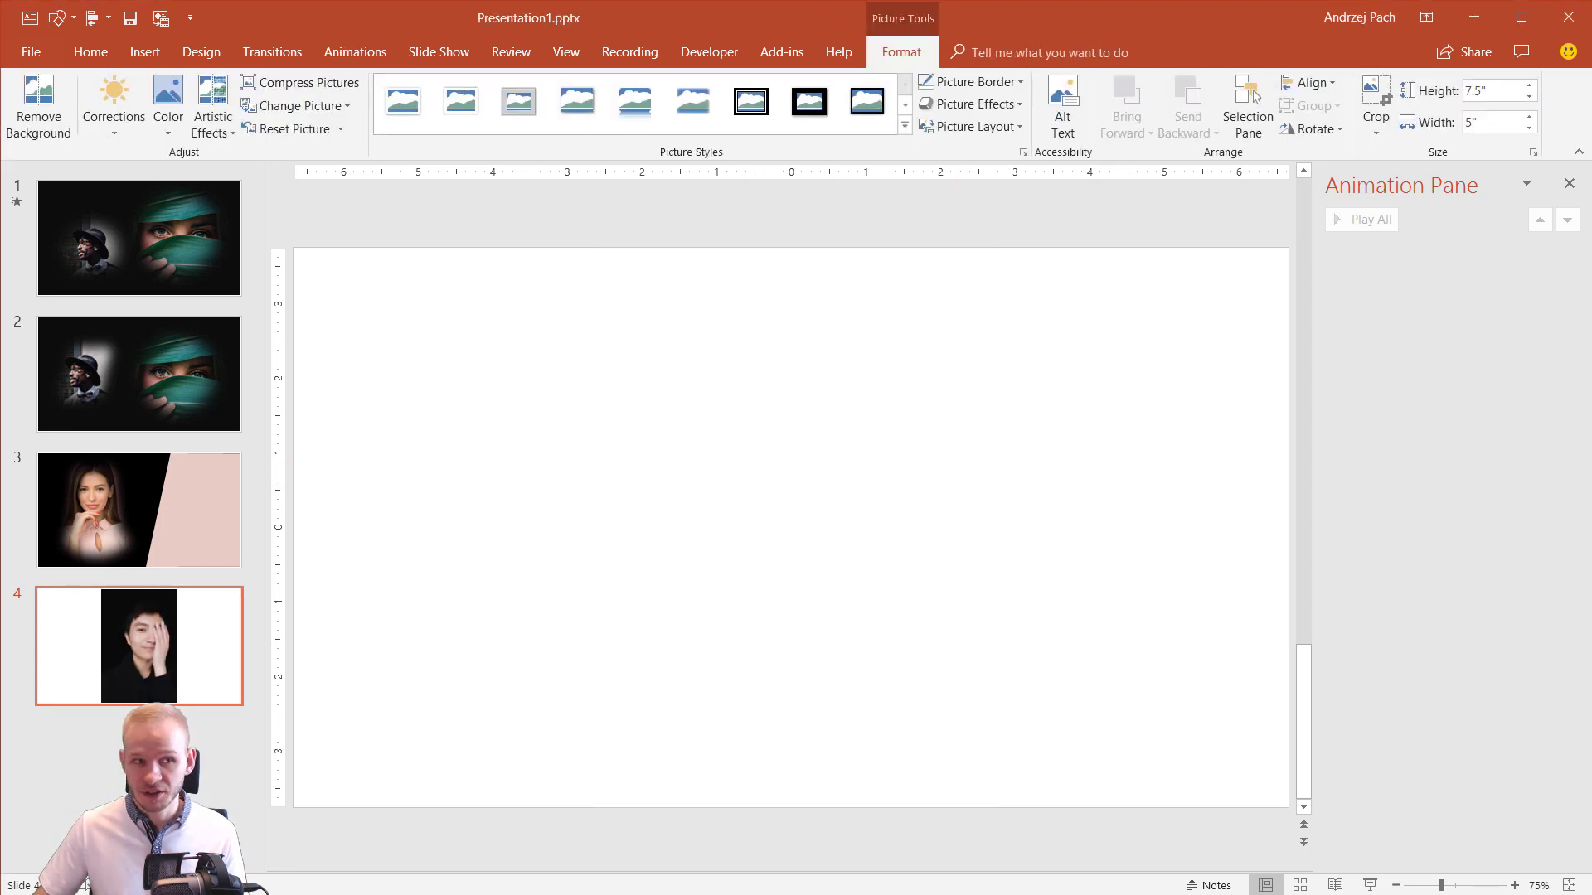
{"action": "key", "text": "ctrl+v"}
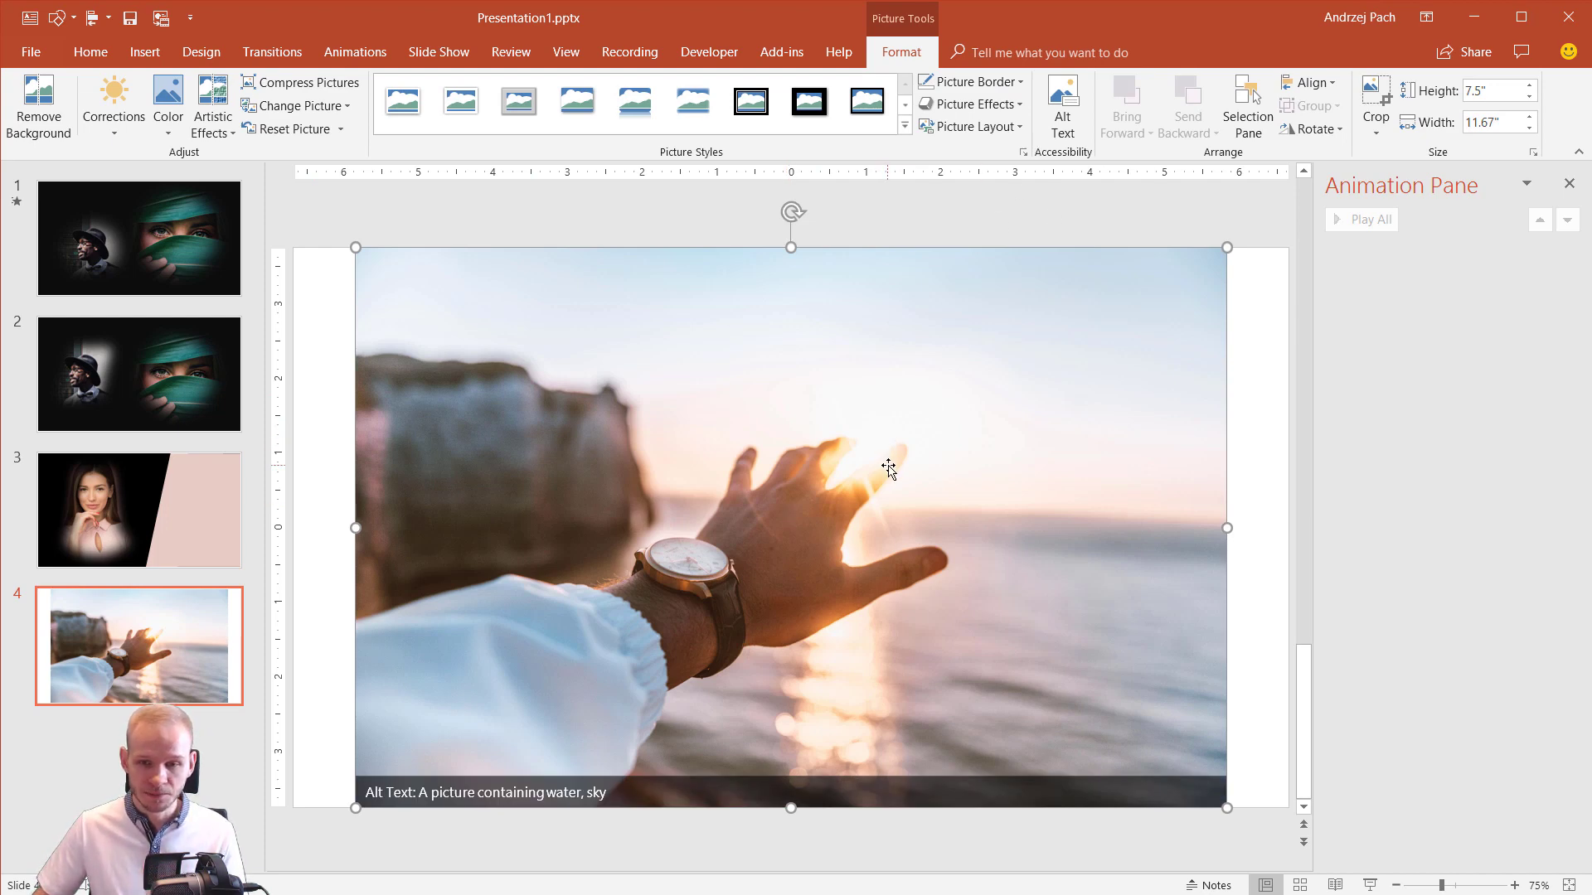
Step: Crop the hand photo's edges inward from the bottom-right and top-left corners
{"action": "left_click", "coordinate": [1374, 97]}
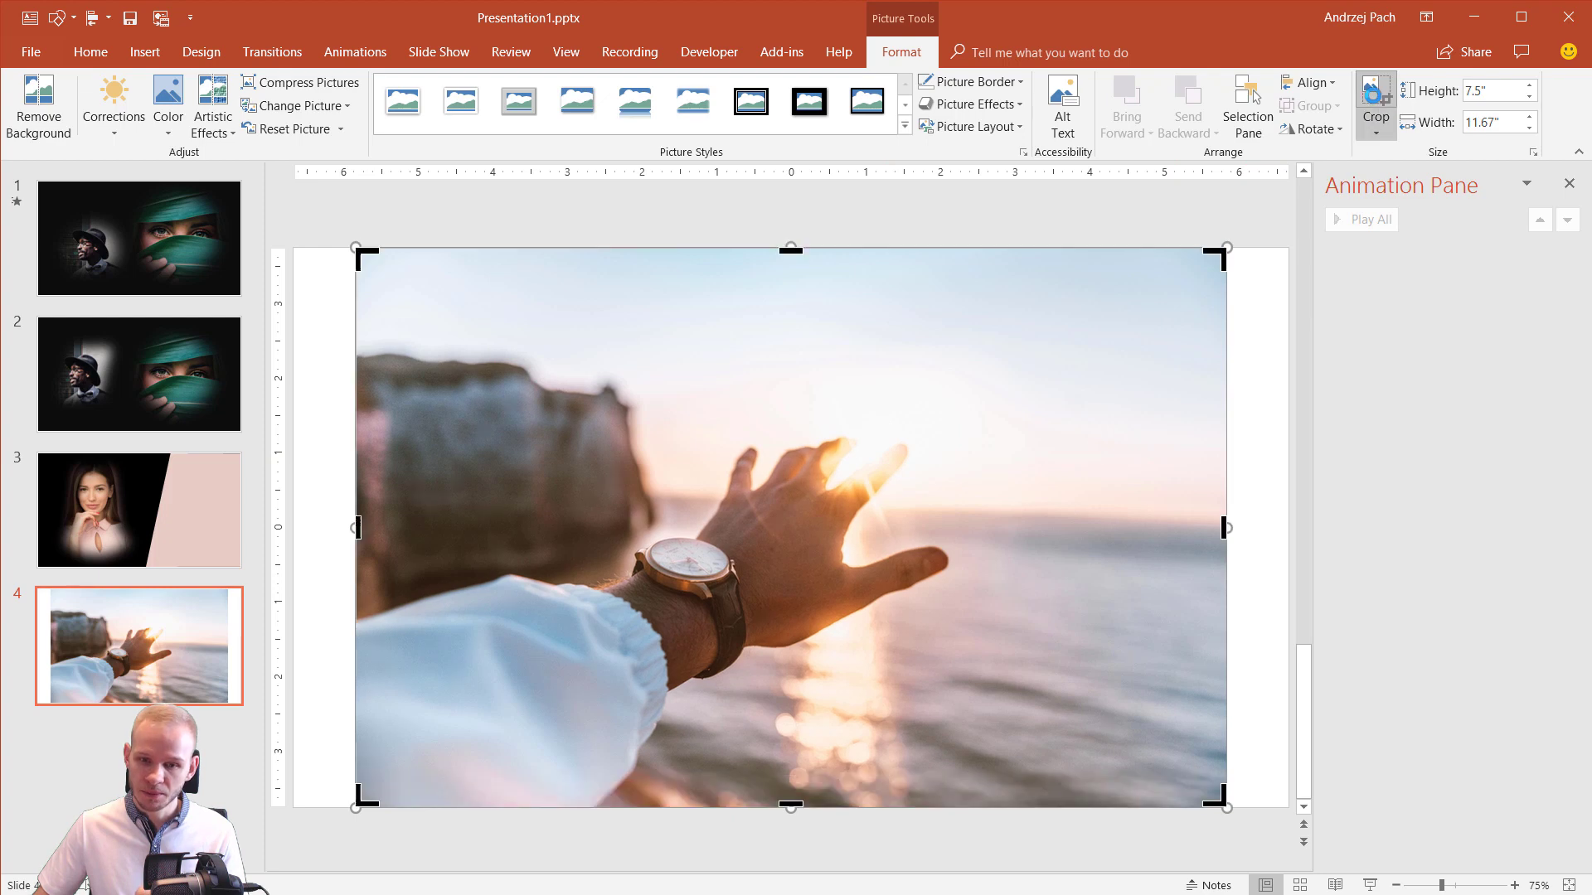
{"action": "left_click_drag", "start_coordinate": [1217, 793], "coordinate": [1102, 761]}
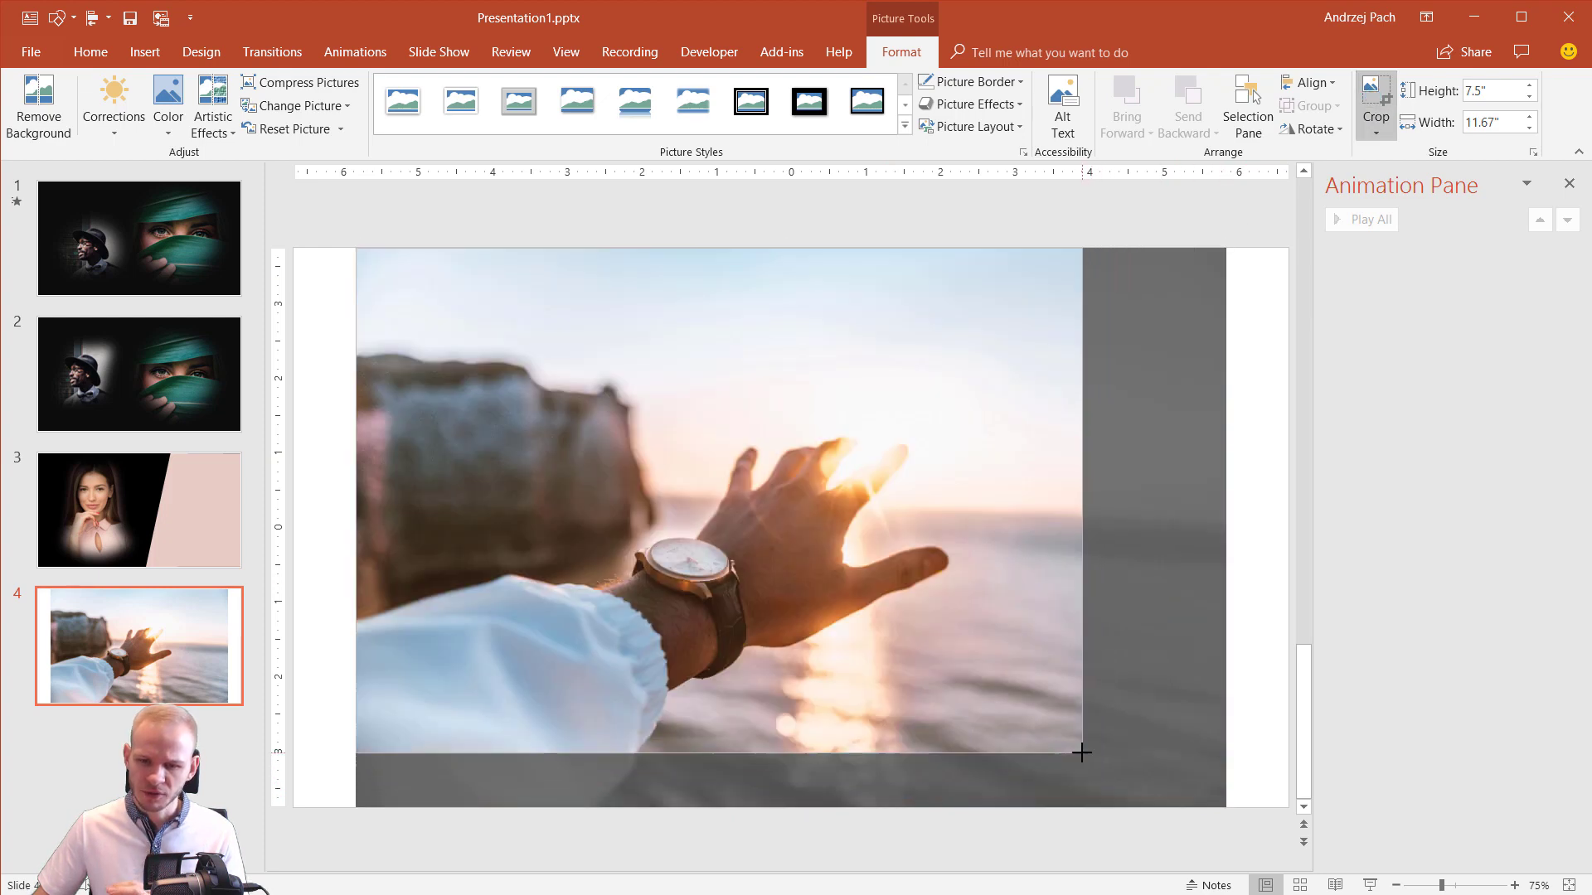
{"action": "left_click_drag", "start_coordinate": [363, 253], "coordinate": [453, 314]}
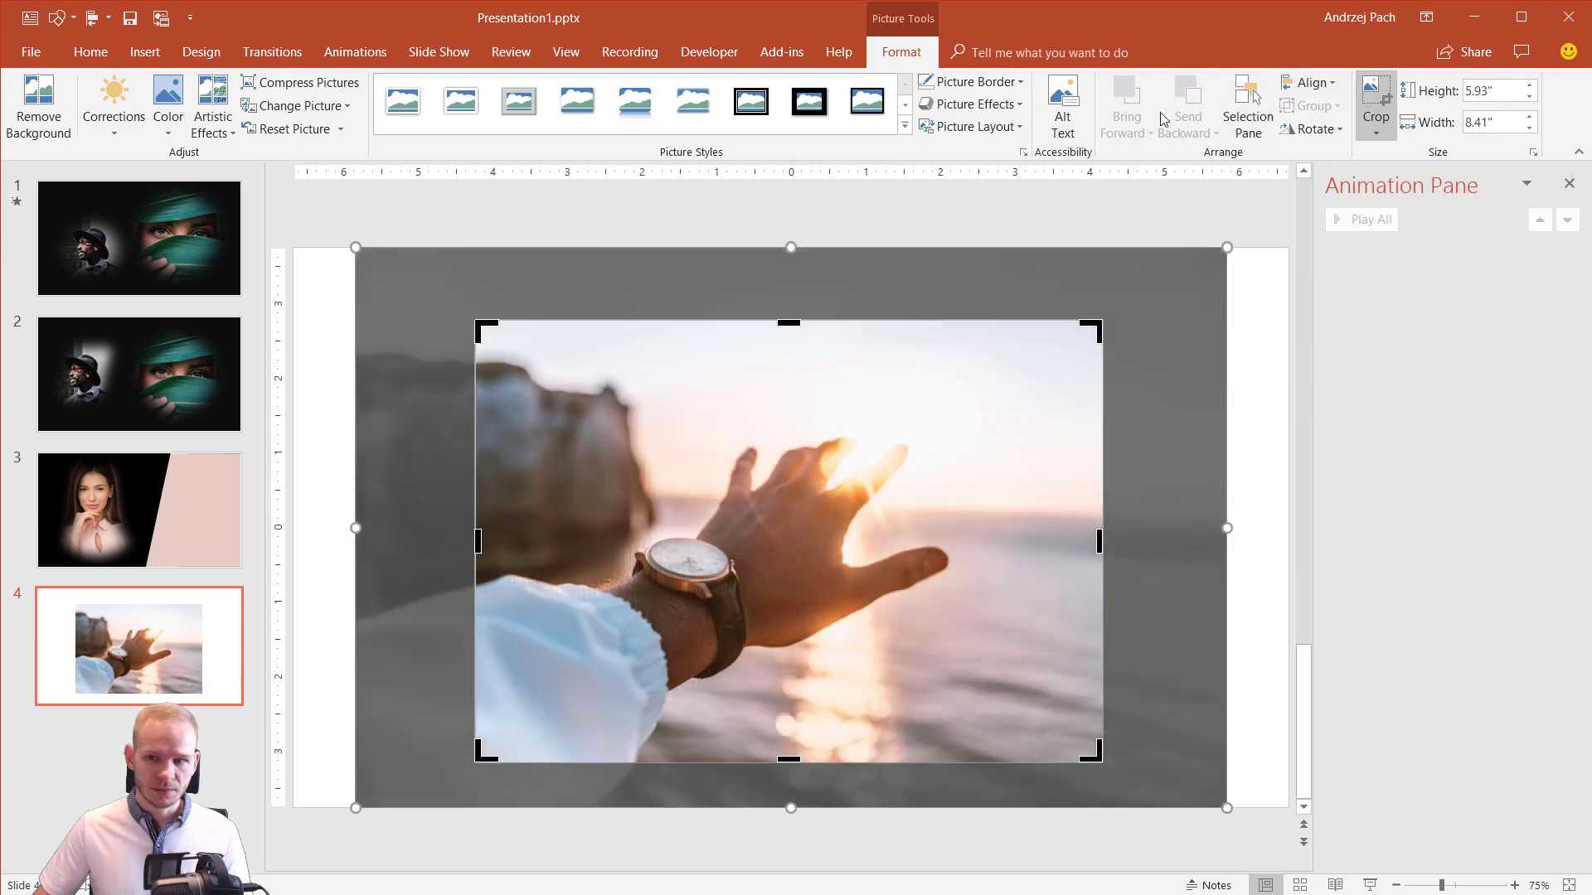
Step: Crop the hand photo to an Oval shape
{"action": "left_click", "coordinate": [1377, 133]}
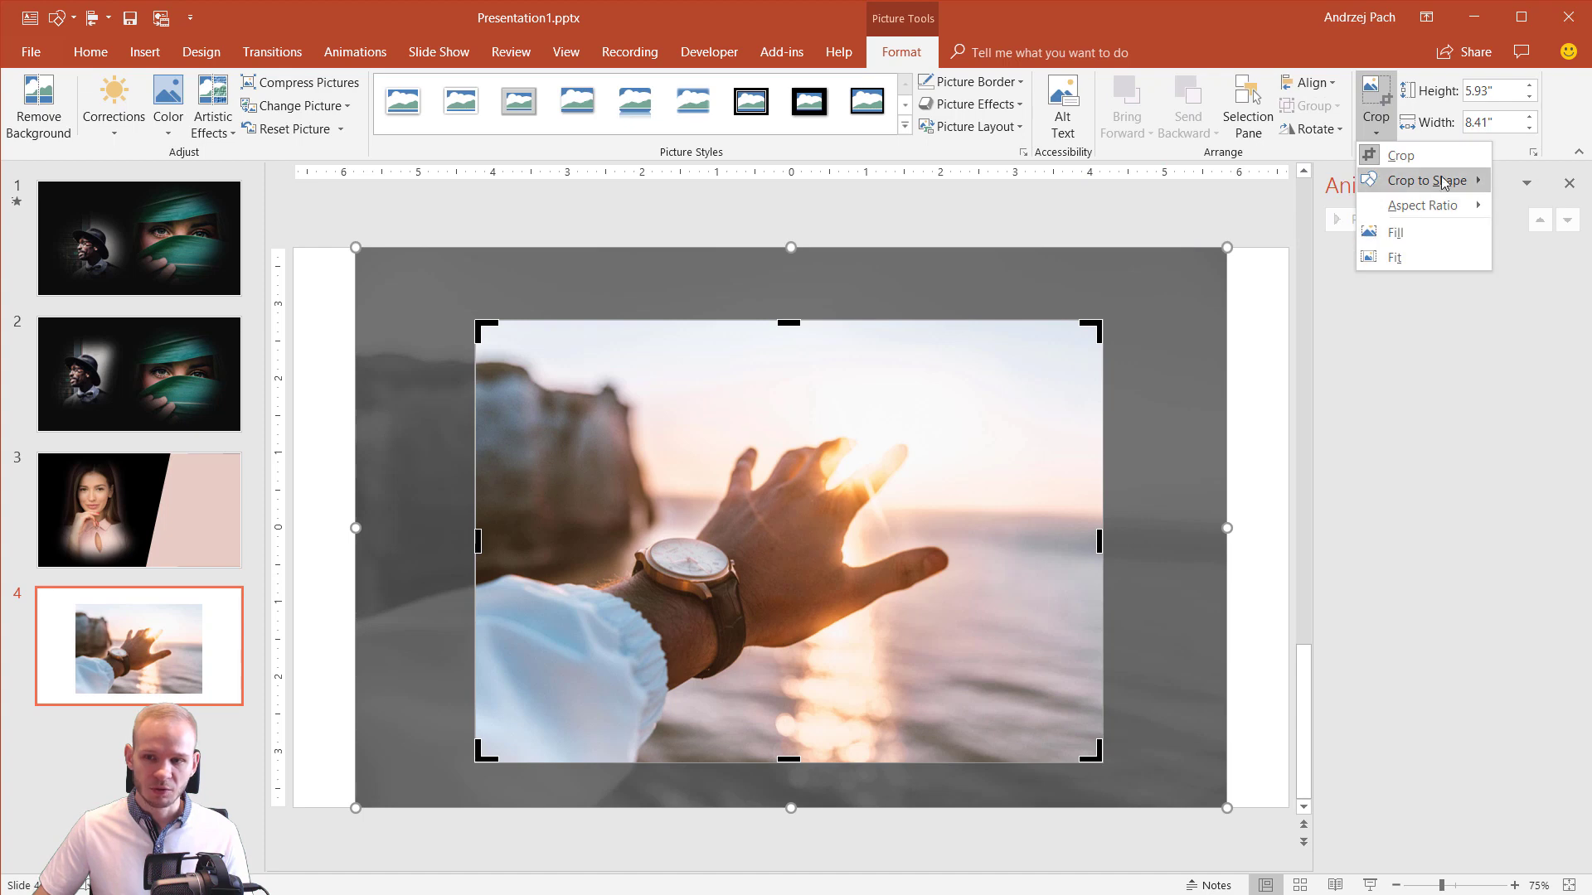
{"action": "mouse_move", "coordinate": [1444, 181]}
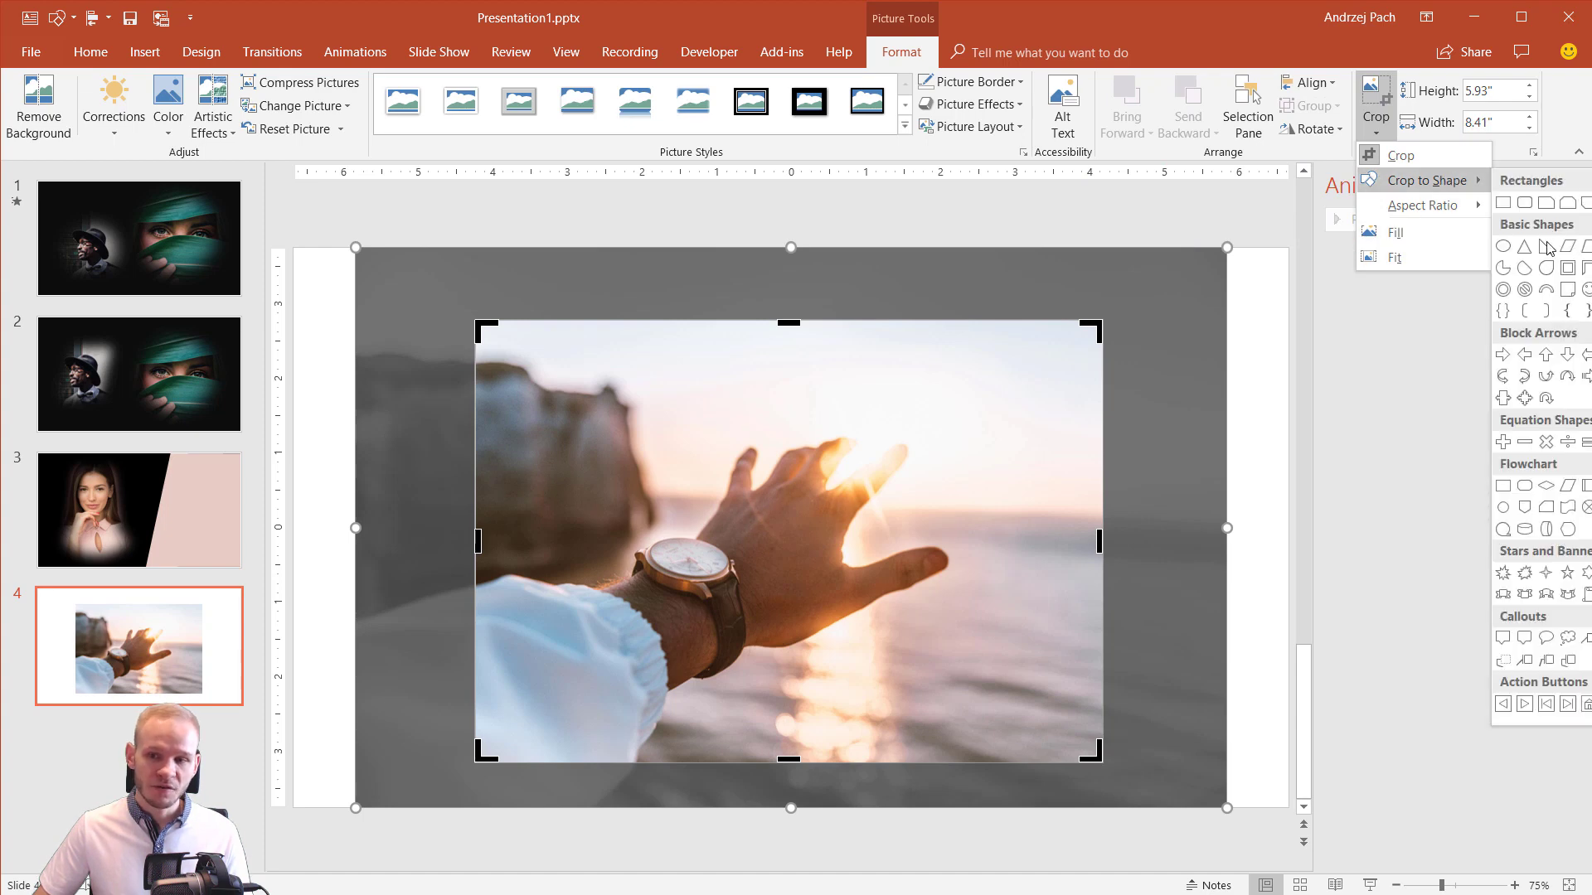
{"action": "left_click", "coordinate": [1503, 247]}
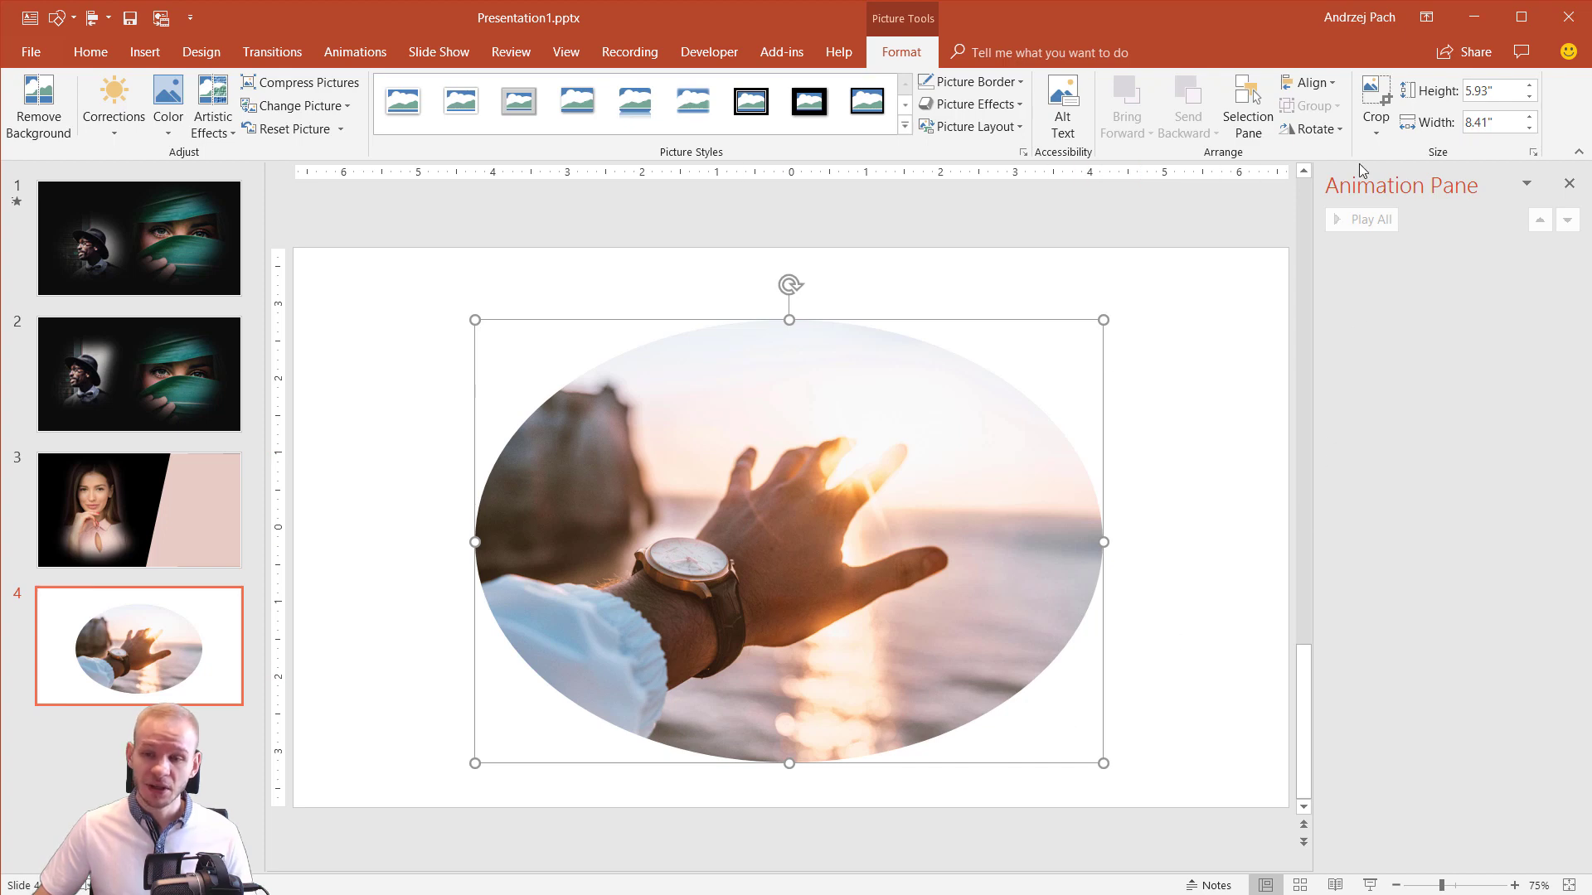
Step: Set the photo's crop aspect ratio to 1:1
{"action": "left_click", "coordinate": [1377, 135]}
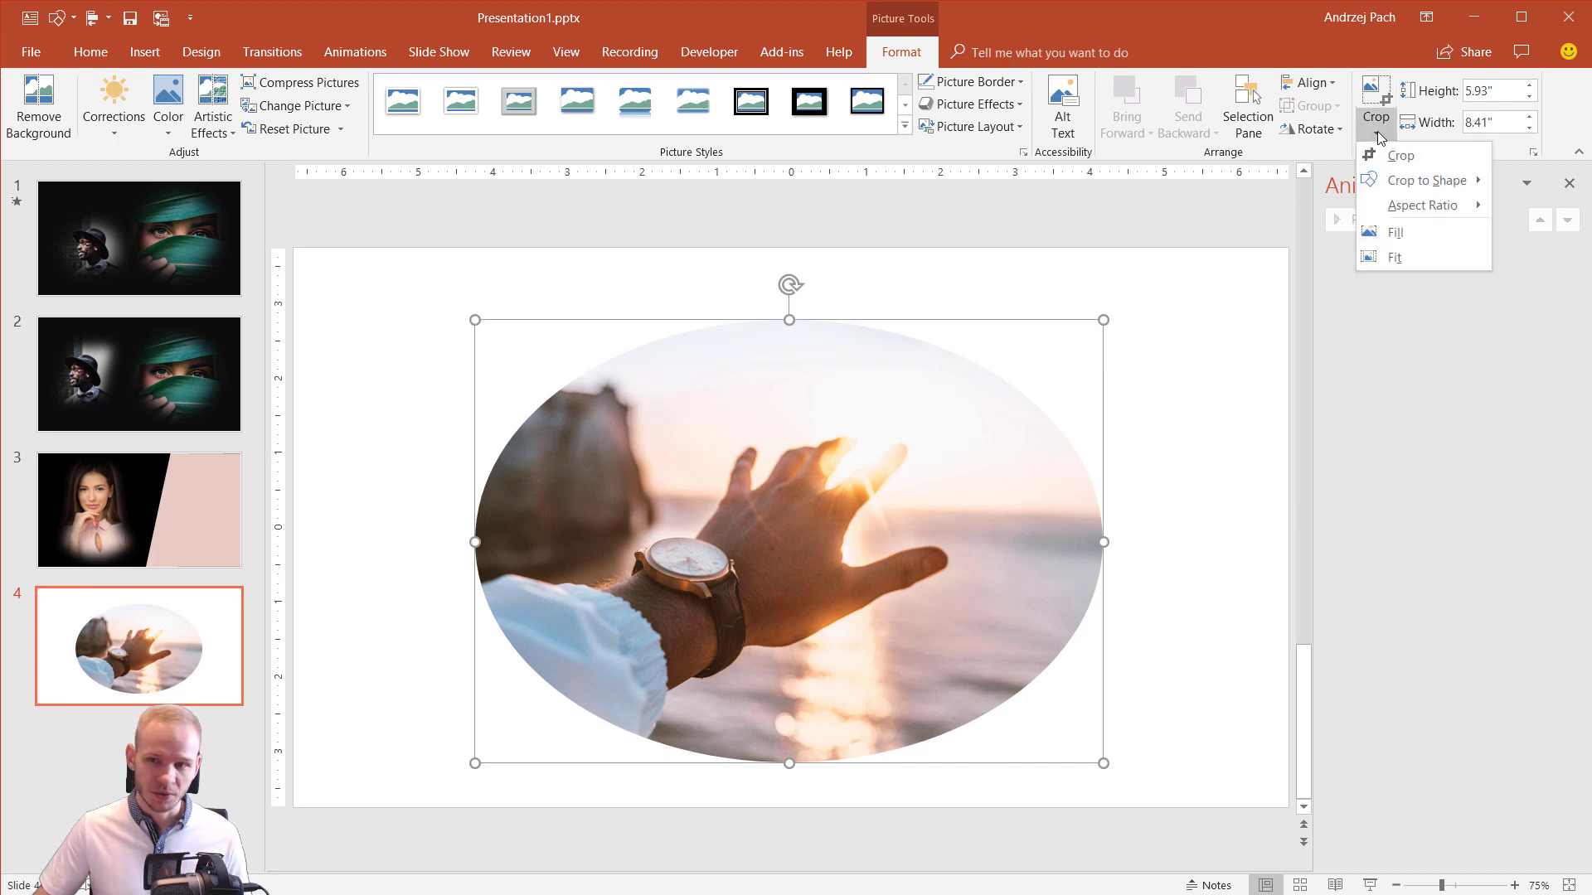
{"action": "mouse_move", "coordinate": [1409, 186]}
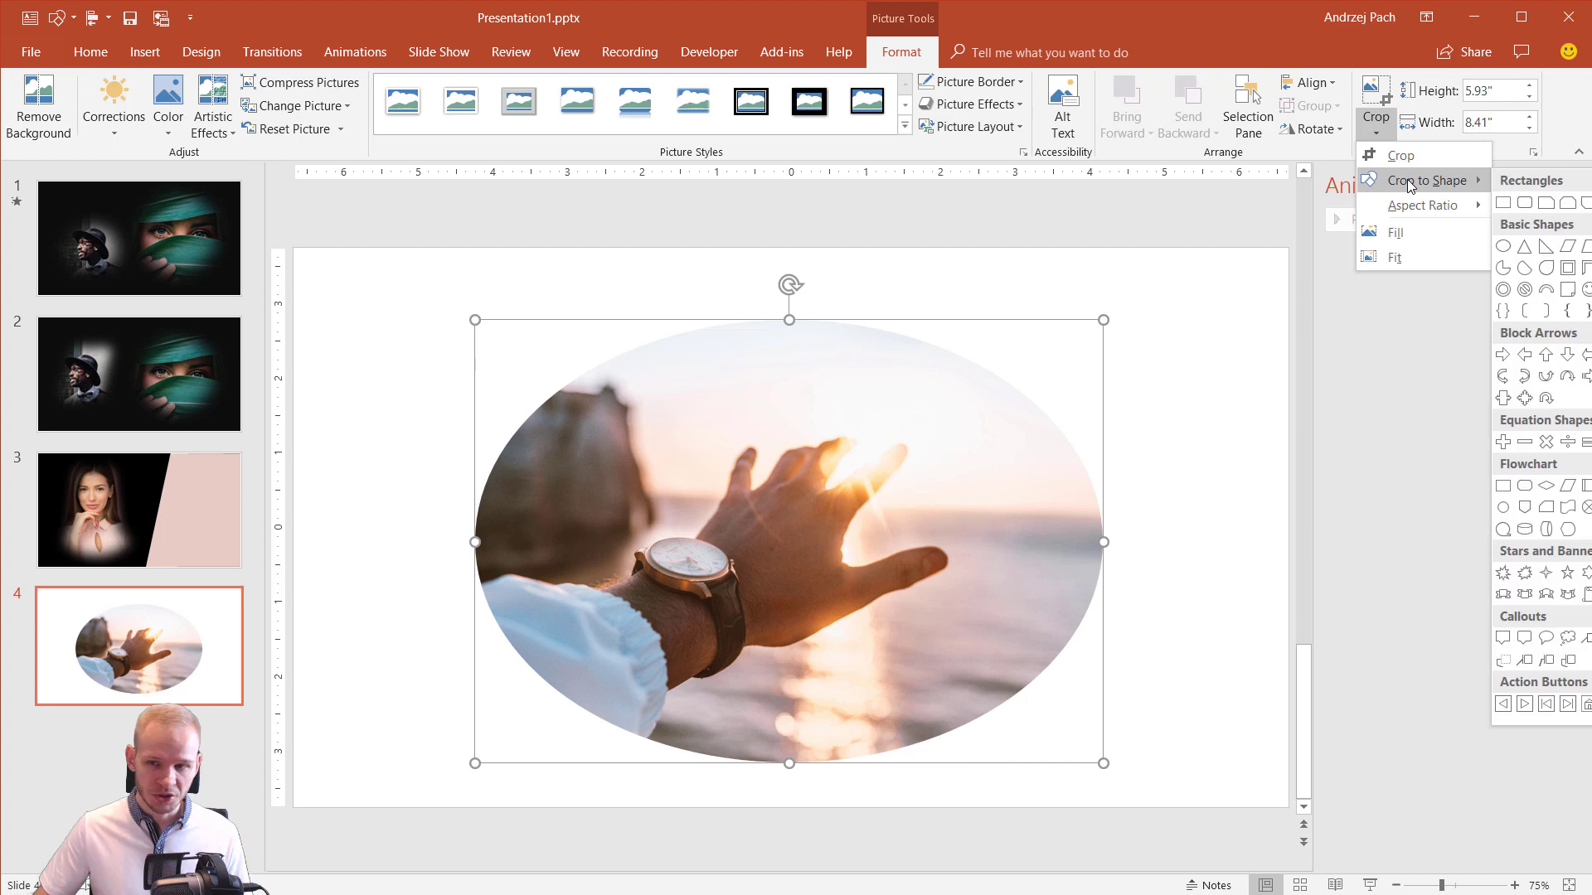
{"action": "right_click", "coordinate": [1421, 209]}
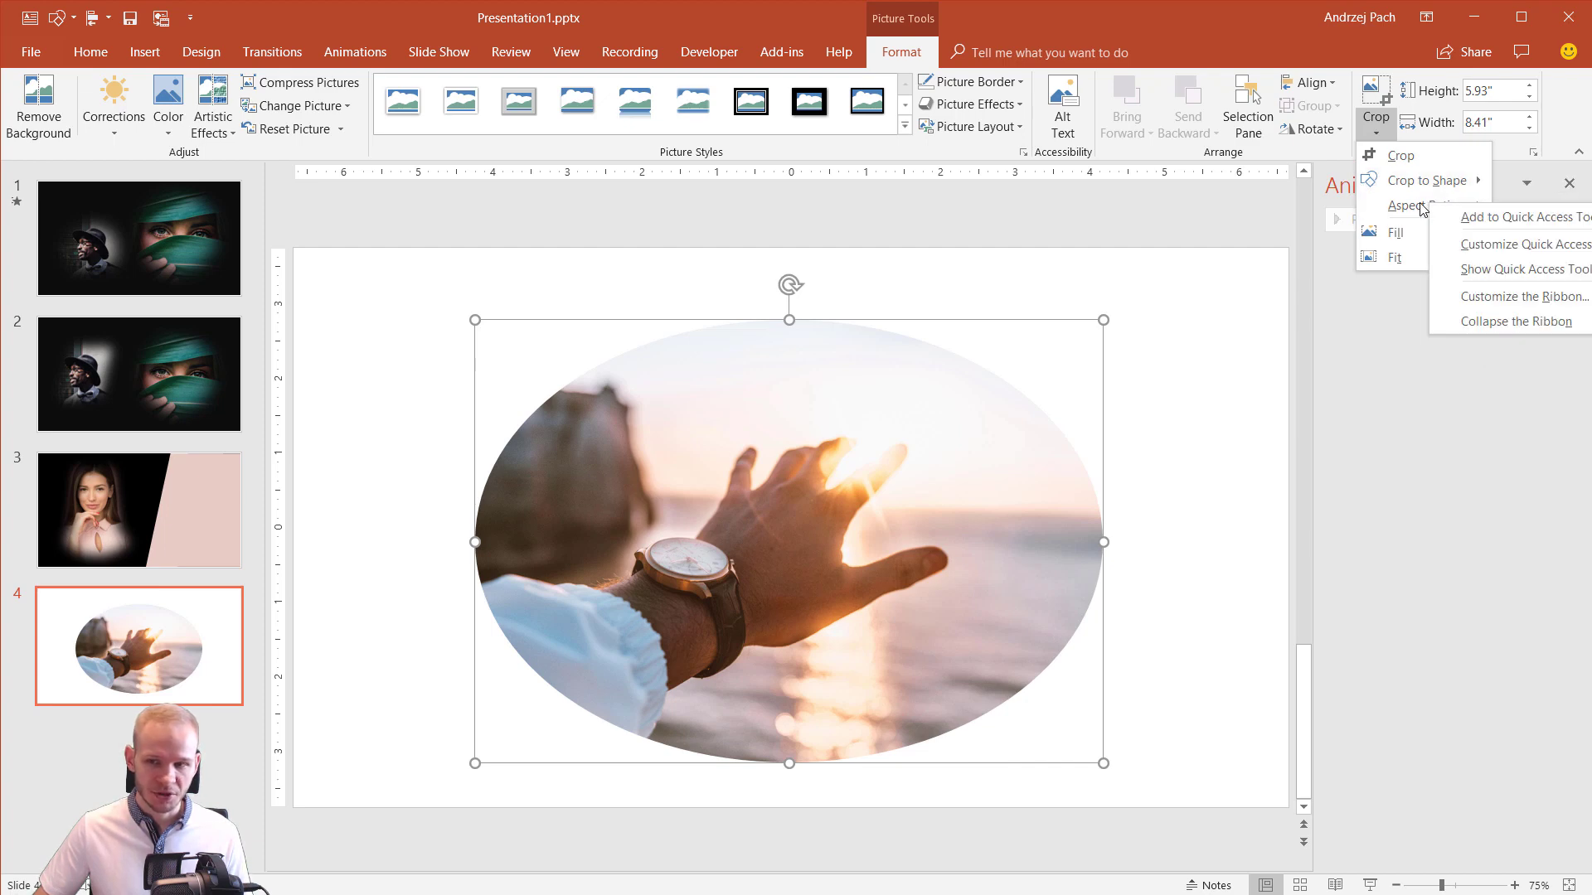
{"action": "key", "text": "Escape"}
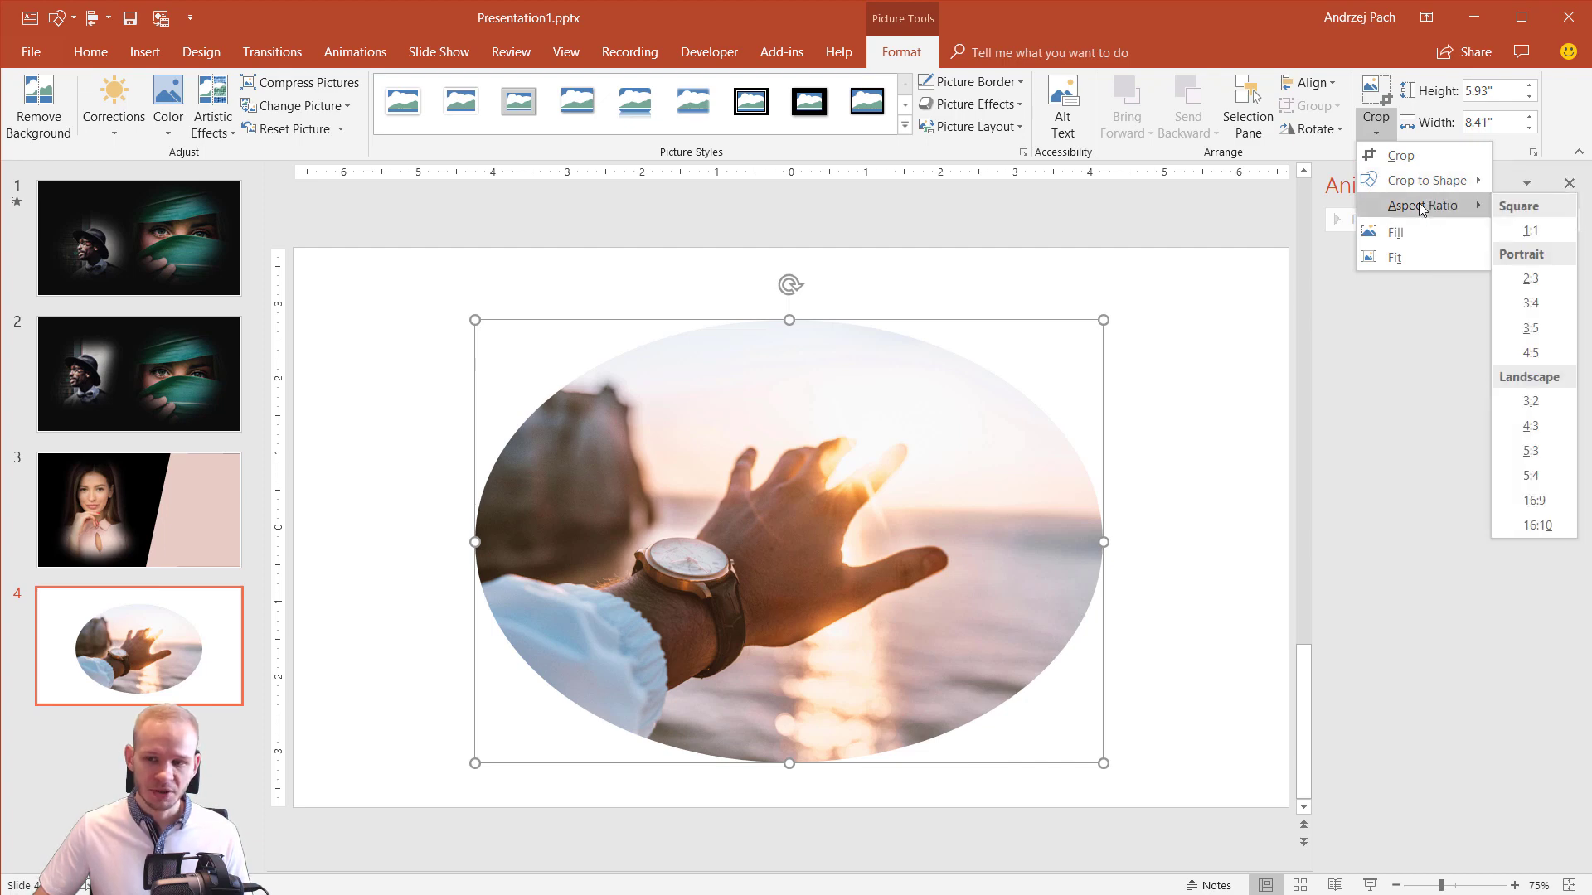
{"action": "left_click", "coordinate": [1530, 233]}
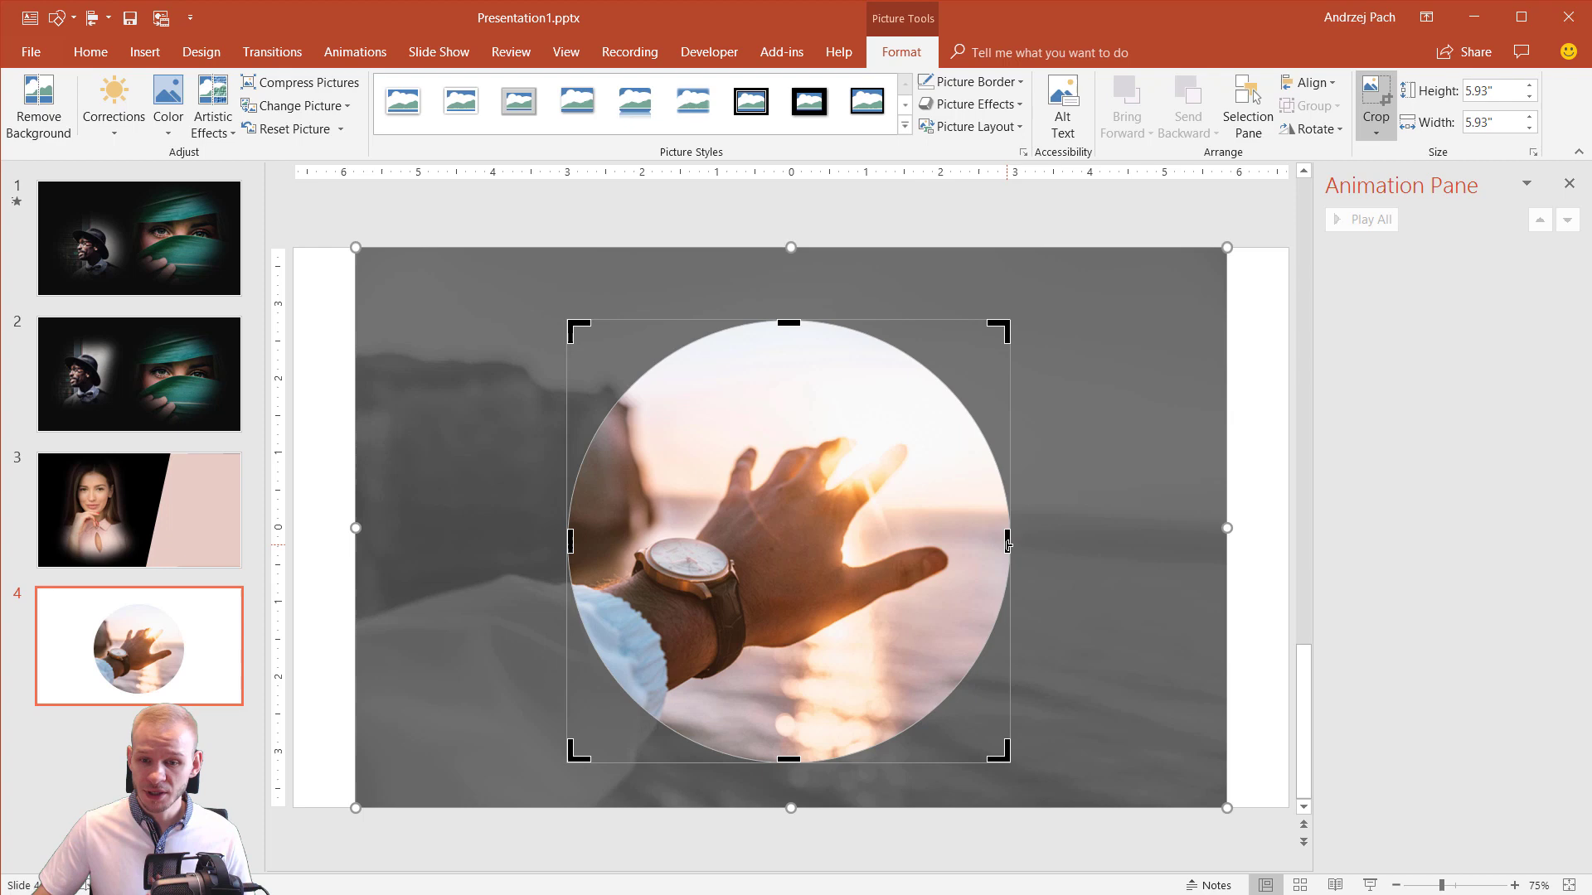
Step: Widen the oval crop to 5.93" by 7.21", reposition the photo inside, and finish cropping
{"action": "left_click_drag", "start_coordinate": [1016, 543], "coordinate": [1102, 541]}
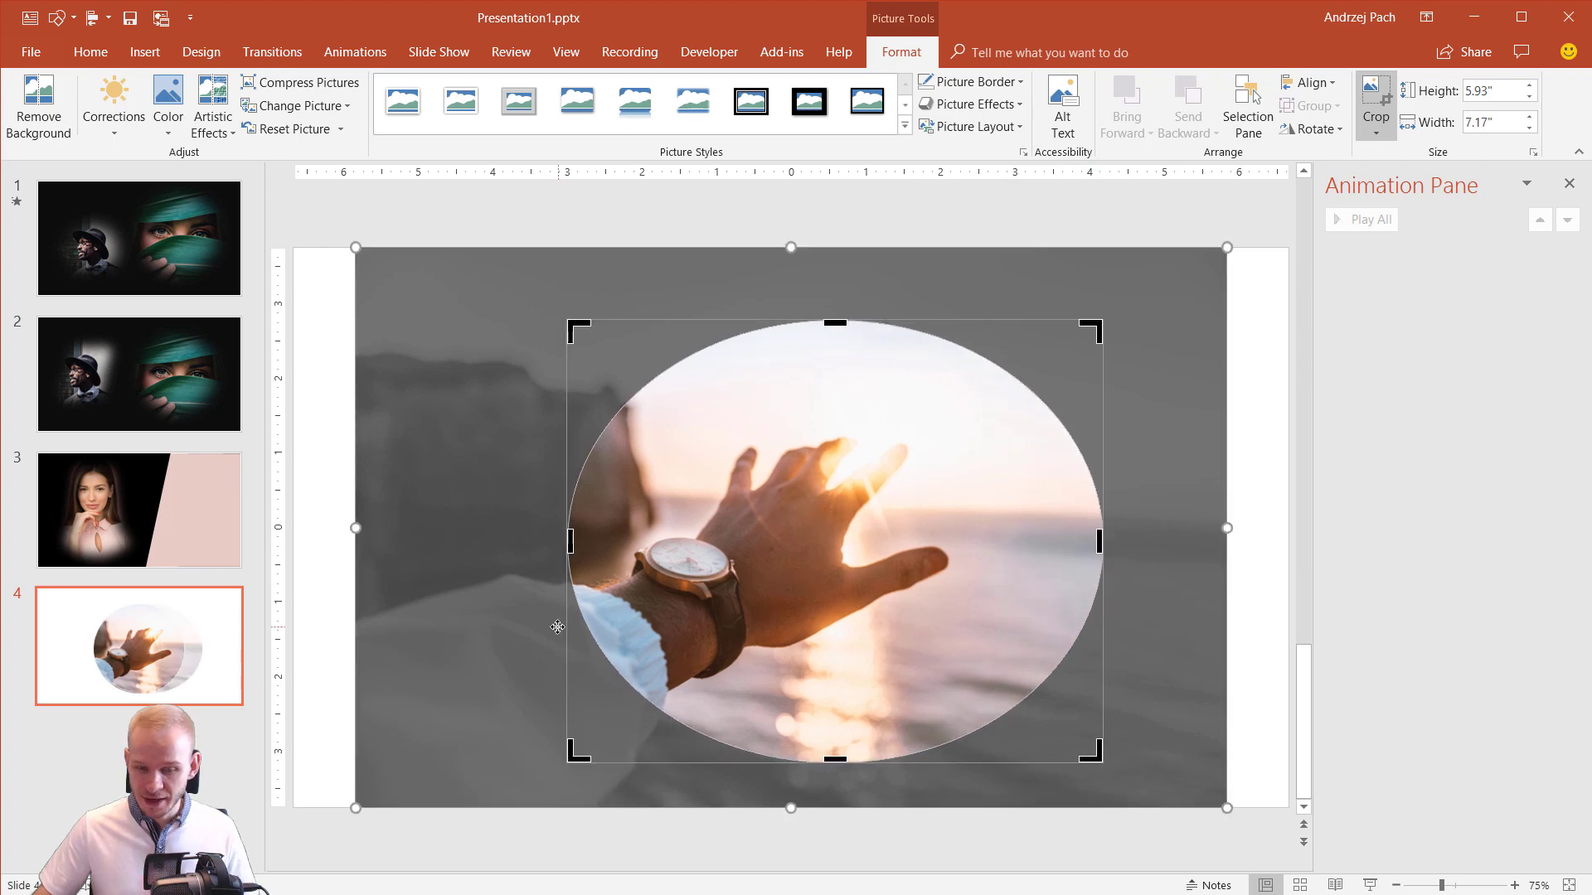
{"action": "mouse_move", "coordinate": [816, 520]}
{"action": "left_mouse_down"}
{"action": "mouse_move", "coordinate": [752, 510]}
{"action": "mouse_move", "coordinate": [839, 528]}
{"action": "left_mouse_up"}
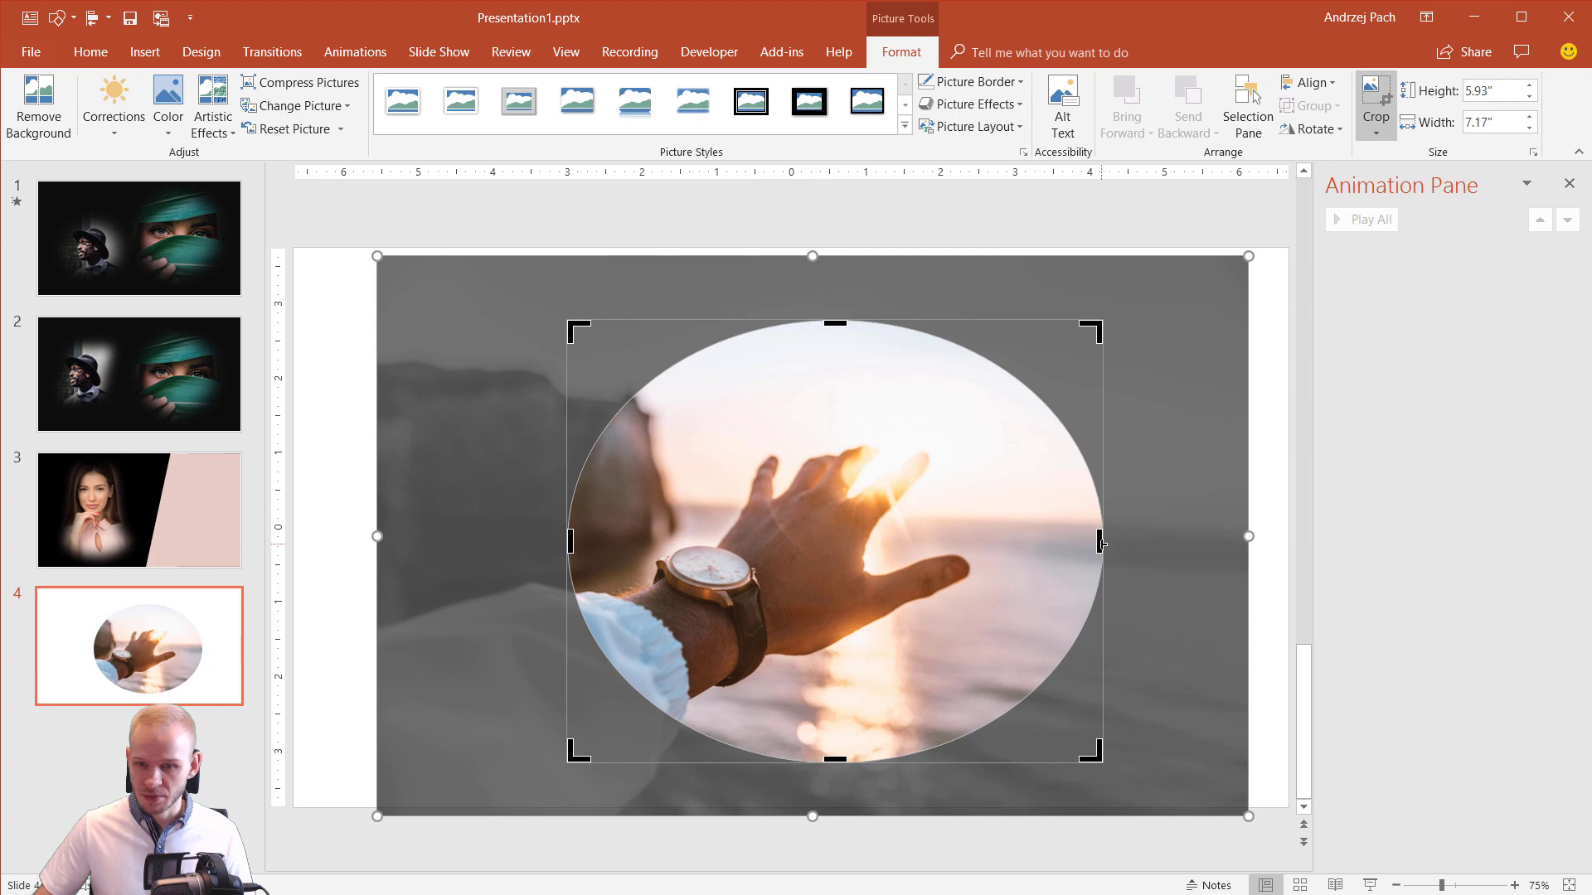
{"action": "mouse_move", "coordinate": [1106, 537]}
{"action": "left_mouse_down"}
{"action": "mouse_move", "coordinate": [1130, 539]}
{"action": "mouse_move", "coordinate": [1105, 544]}
{"action": "left_mouse_up"}
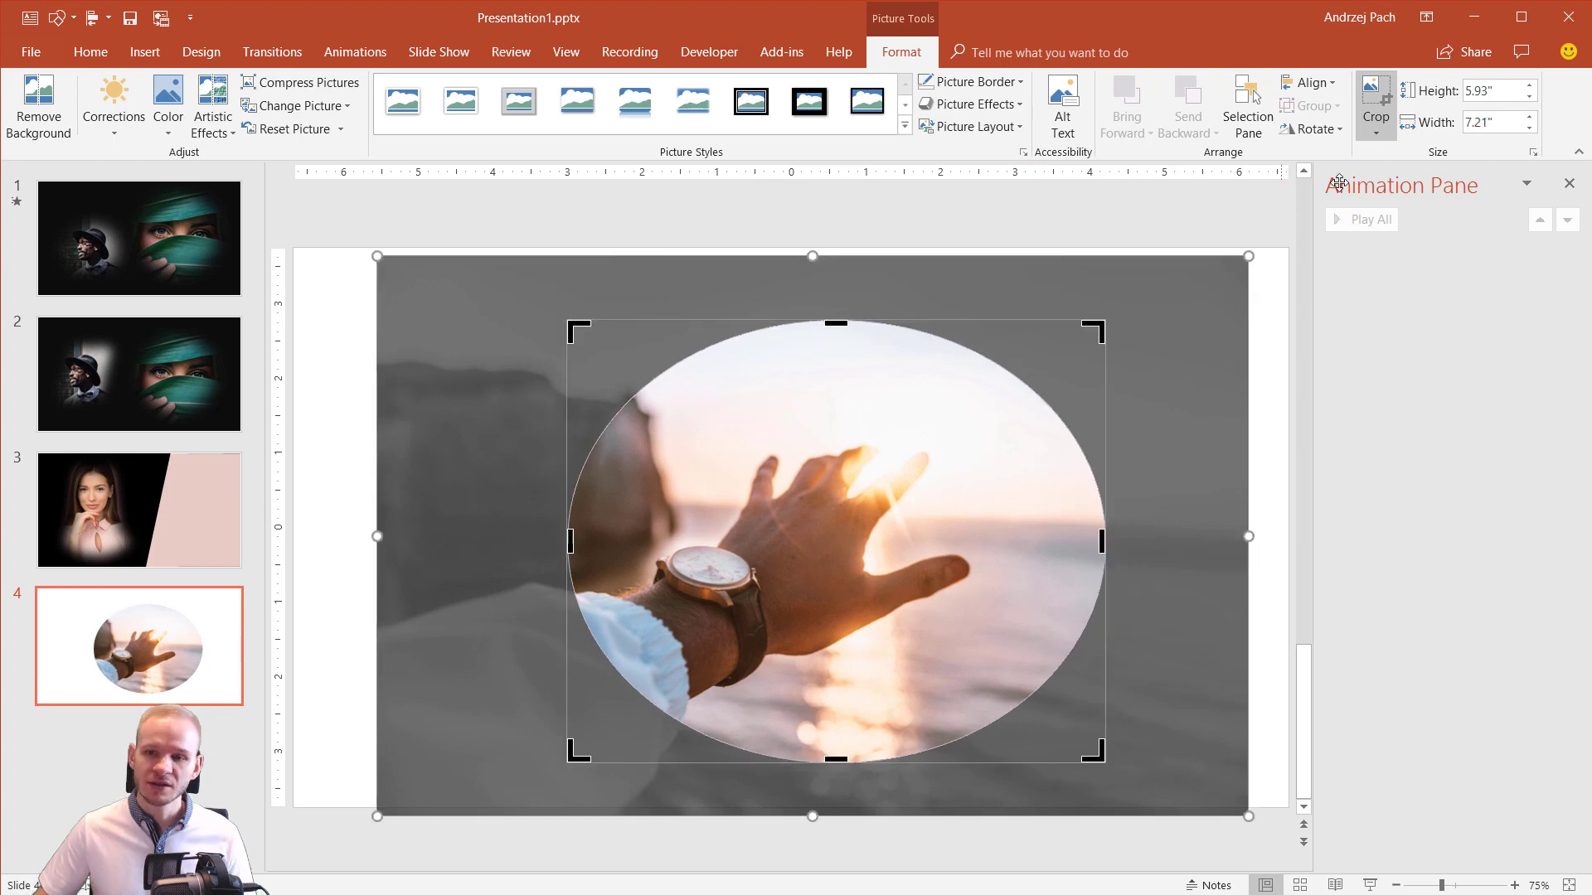
{"action": "left_click", "coordinate": [1375, 98]}
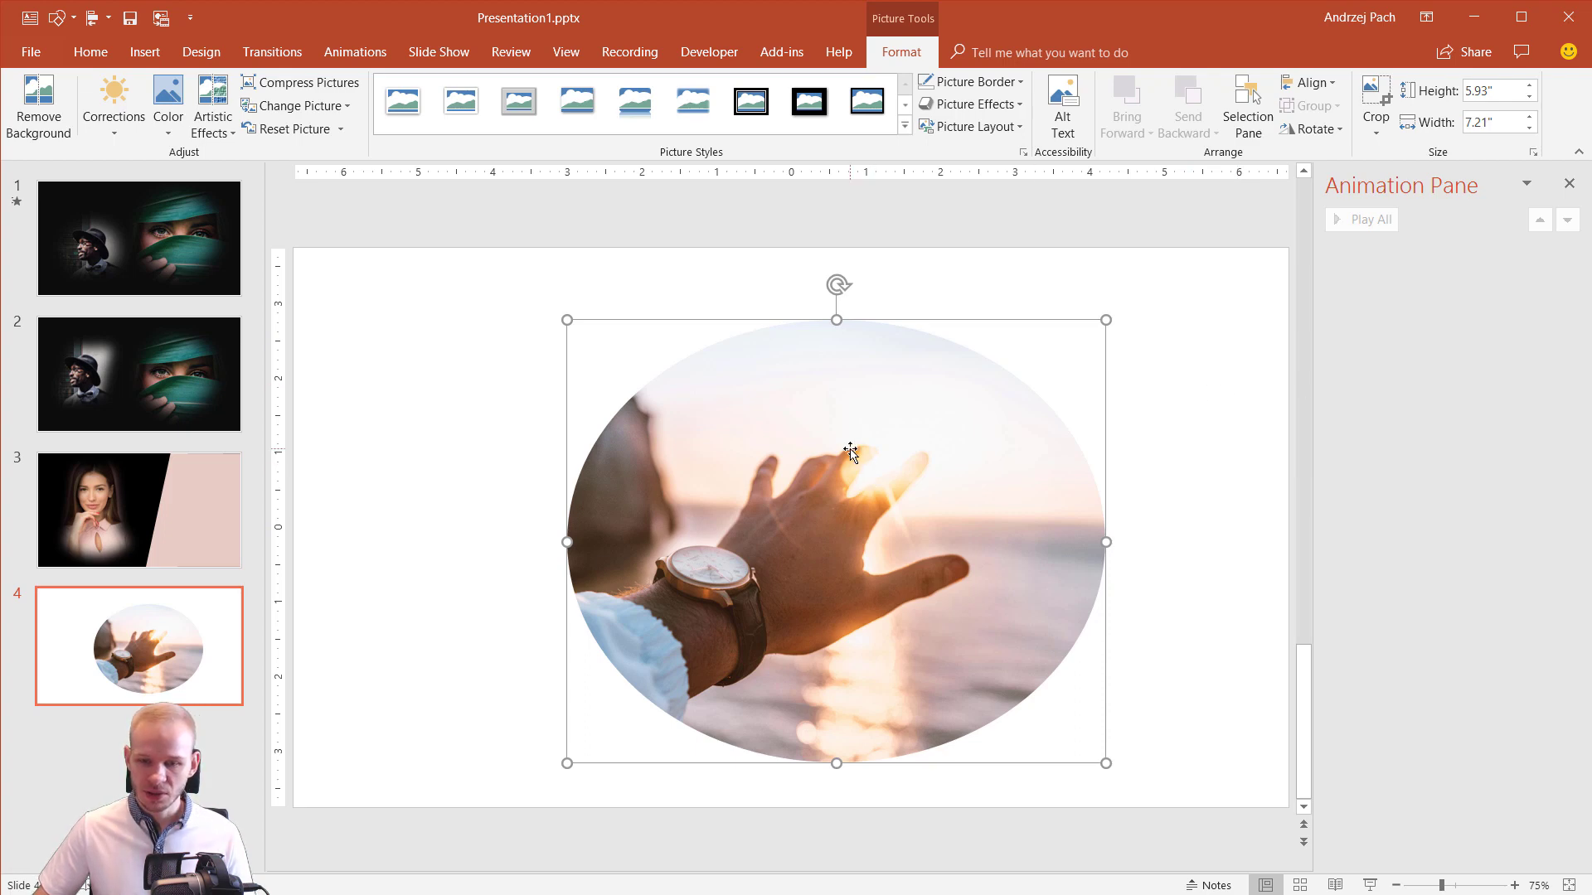
Step: Open Format Picture for the oval hand photo and close the Animation Pane
{"action": "right_click", "coordinate": [845, 421]}
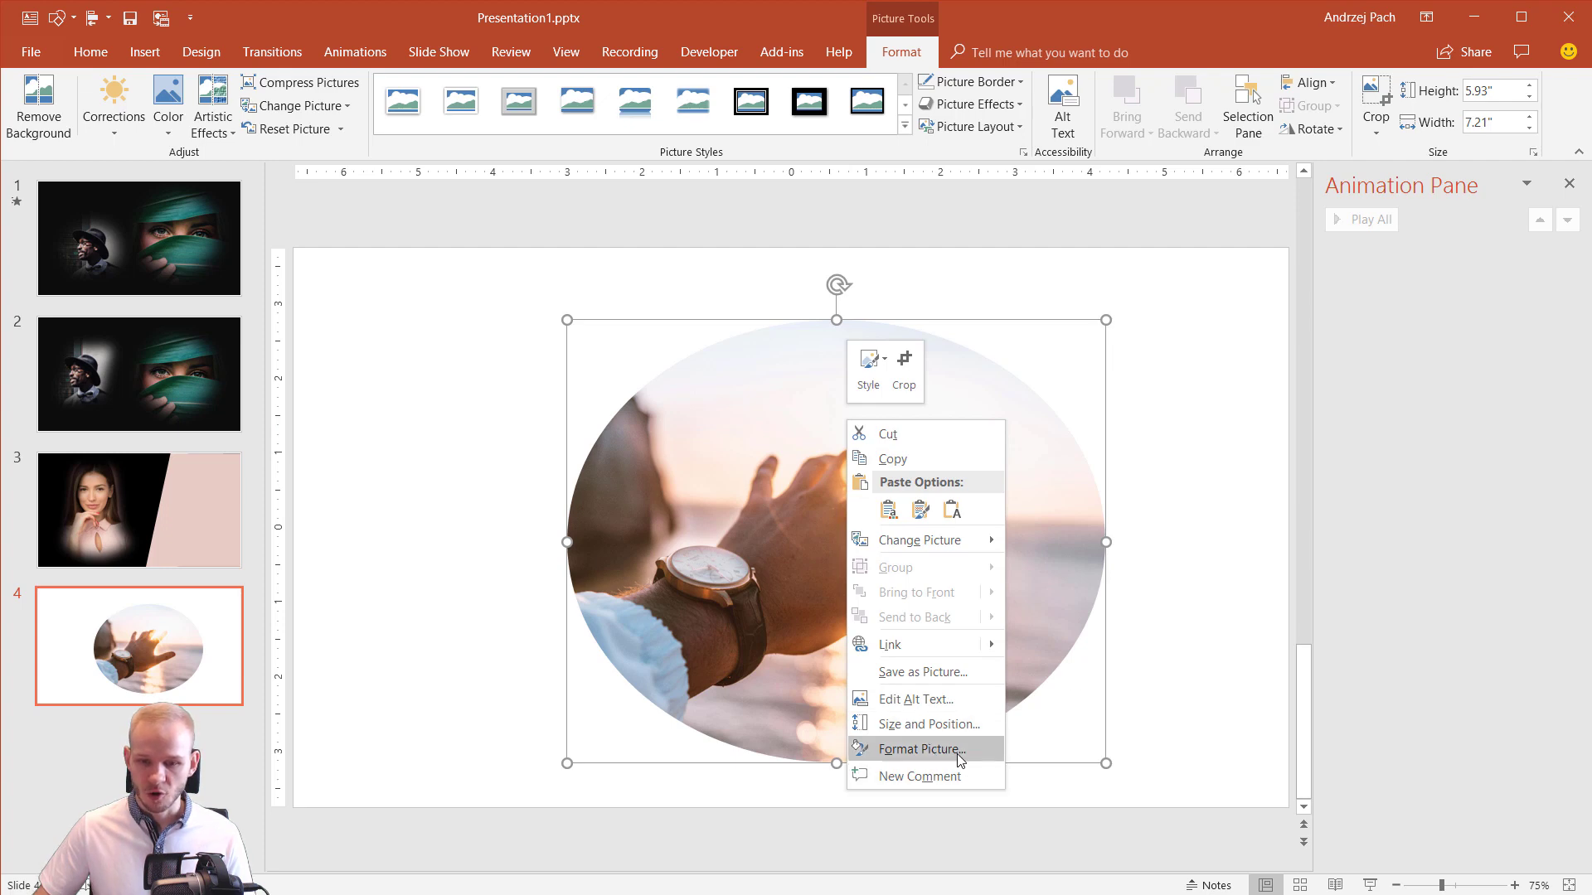
{"action": "left_click", "coordinate": [921, 748]}
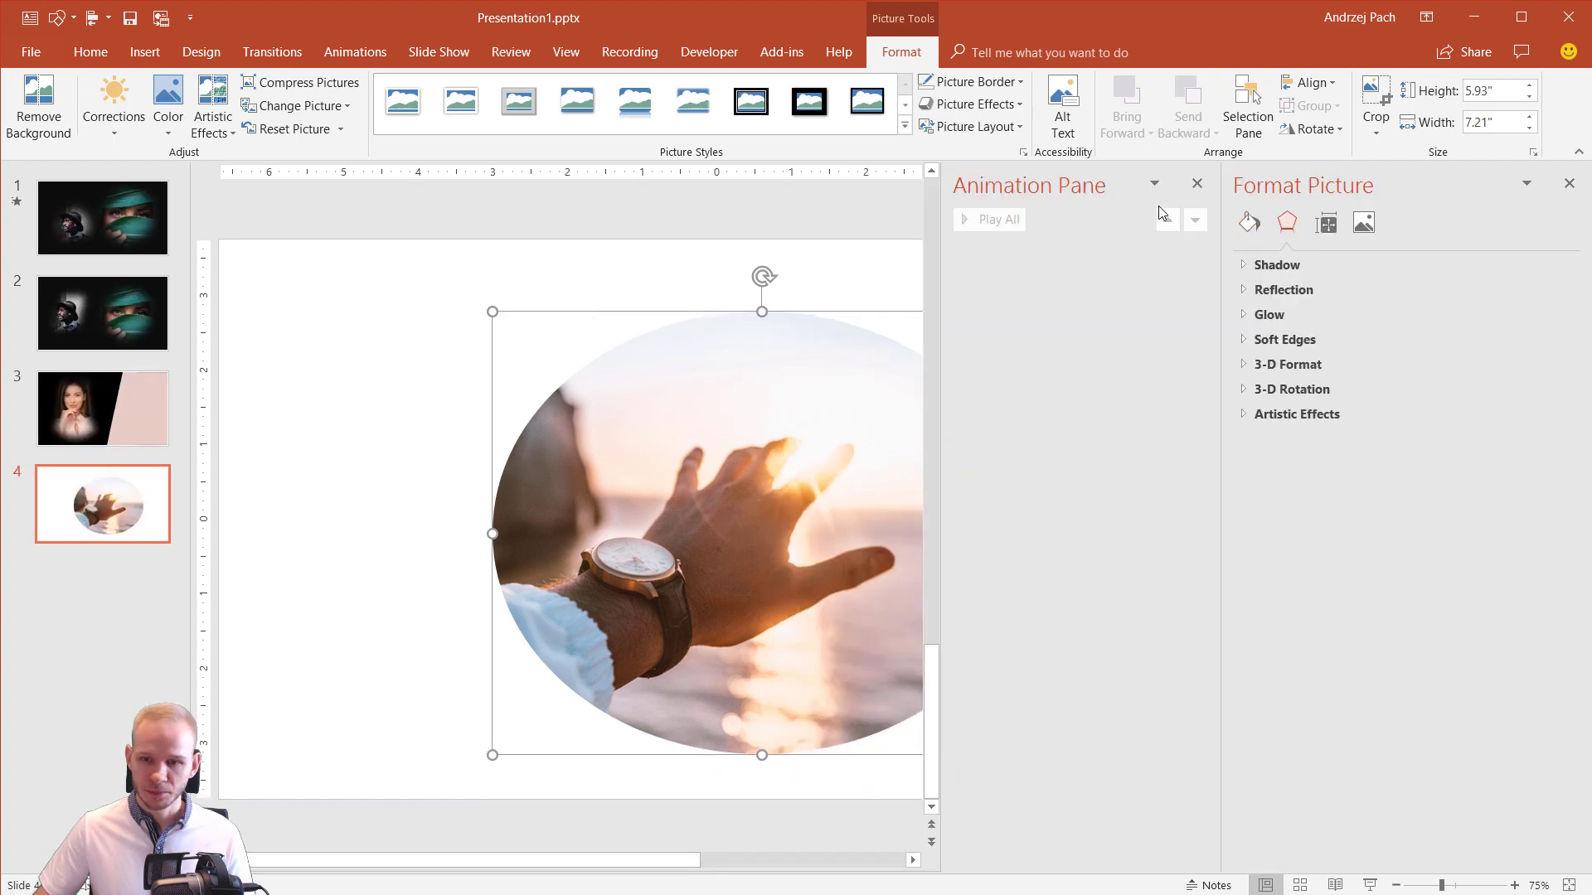
{"action": "left_click", "coordinate": [1196, 184]}
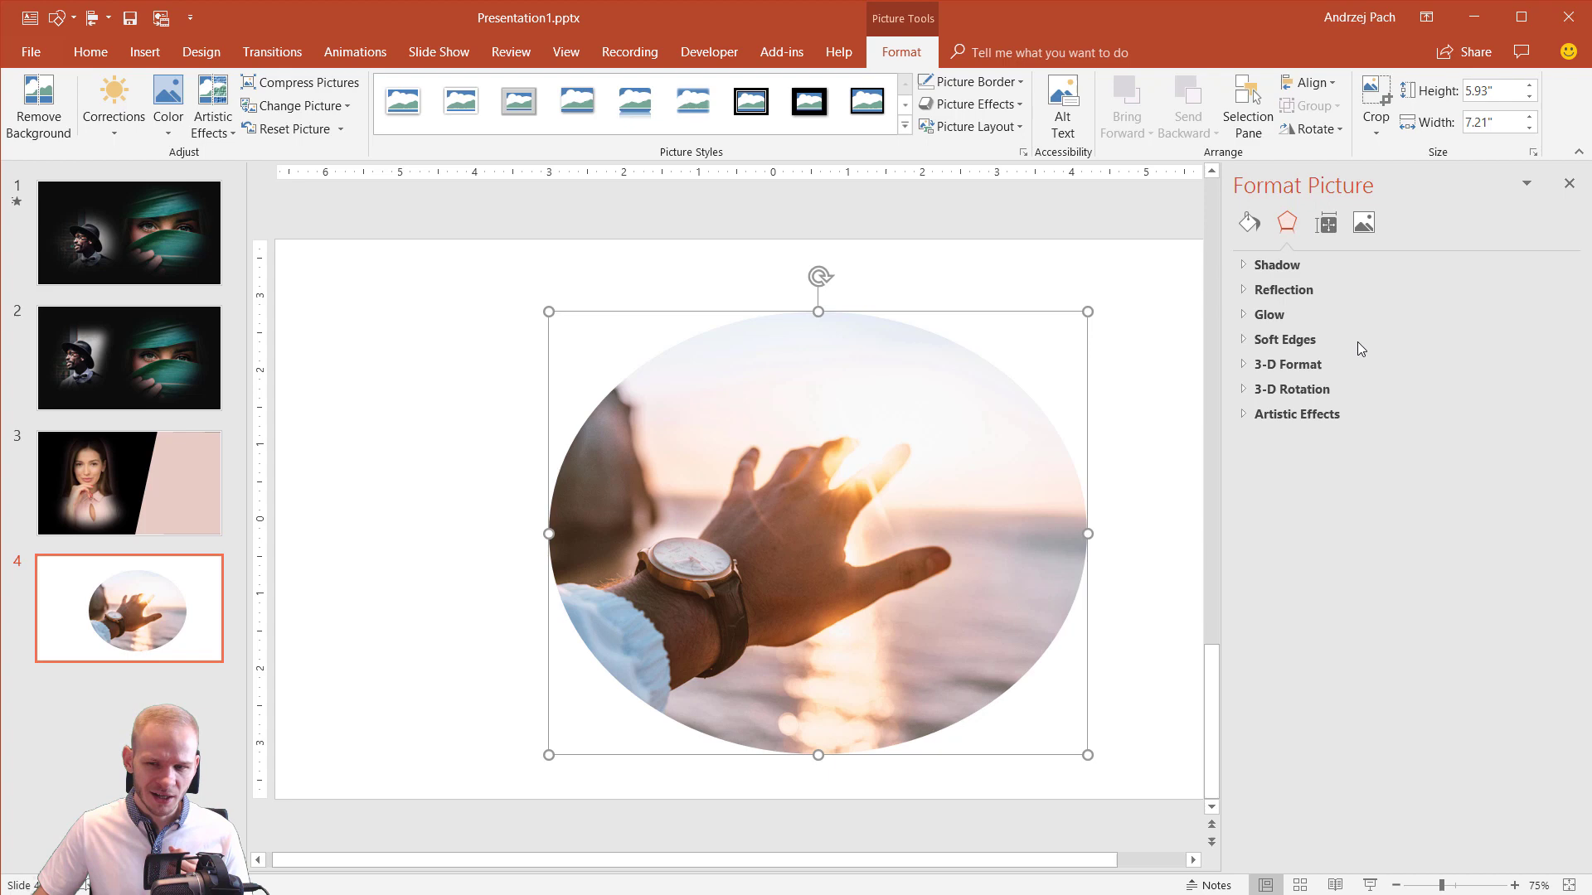
Step: Set the oval hand photo's Soft Edges size to 88 pt
{"action": "left_click", "coordinate": [1244, 342]}
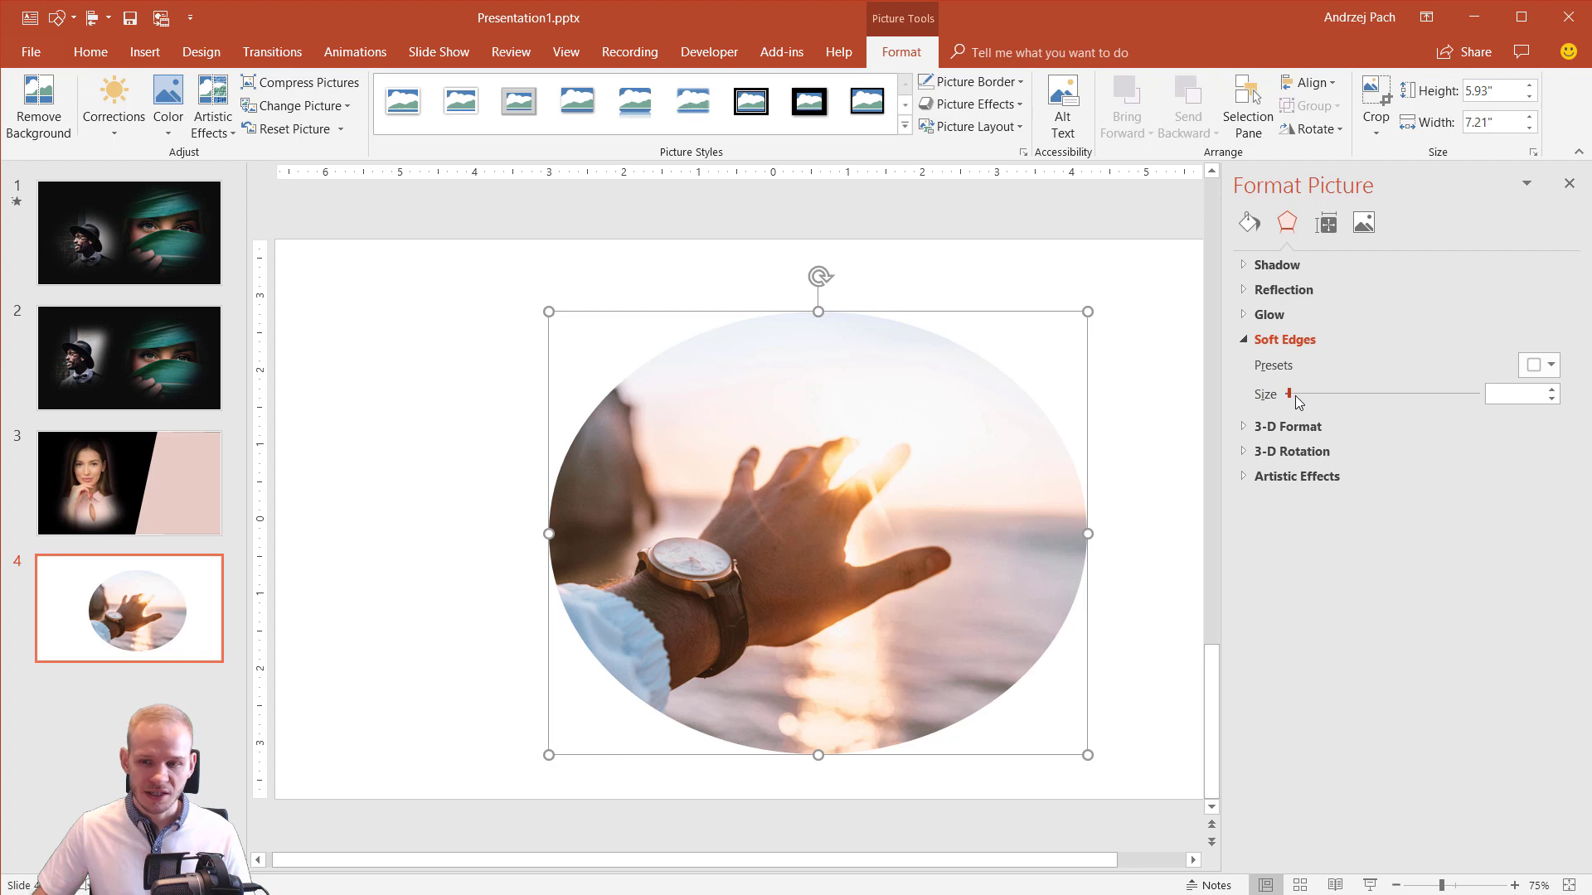
{"action": "left_click_drag", "start_coordinate": [1295, 396], "coordinate": [1459, 402]}
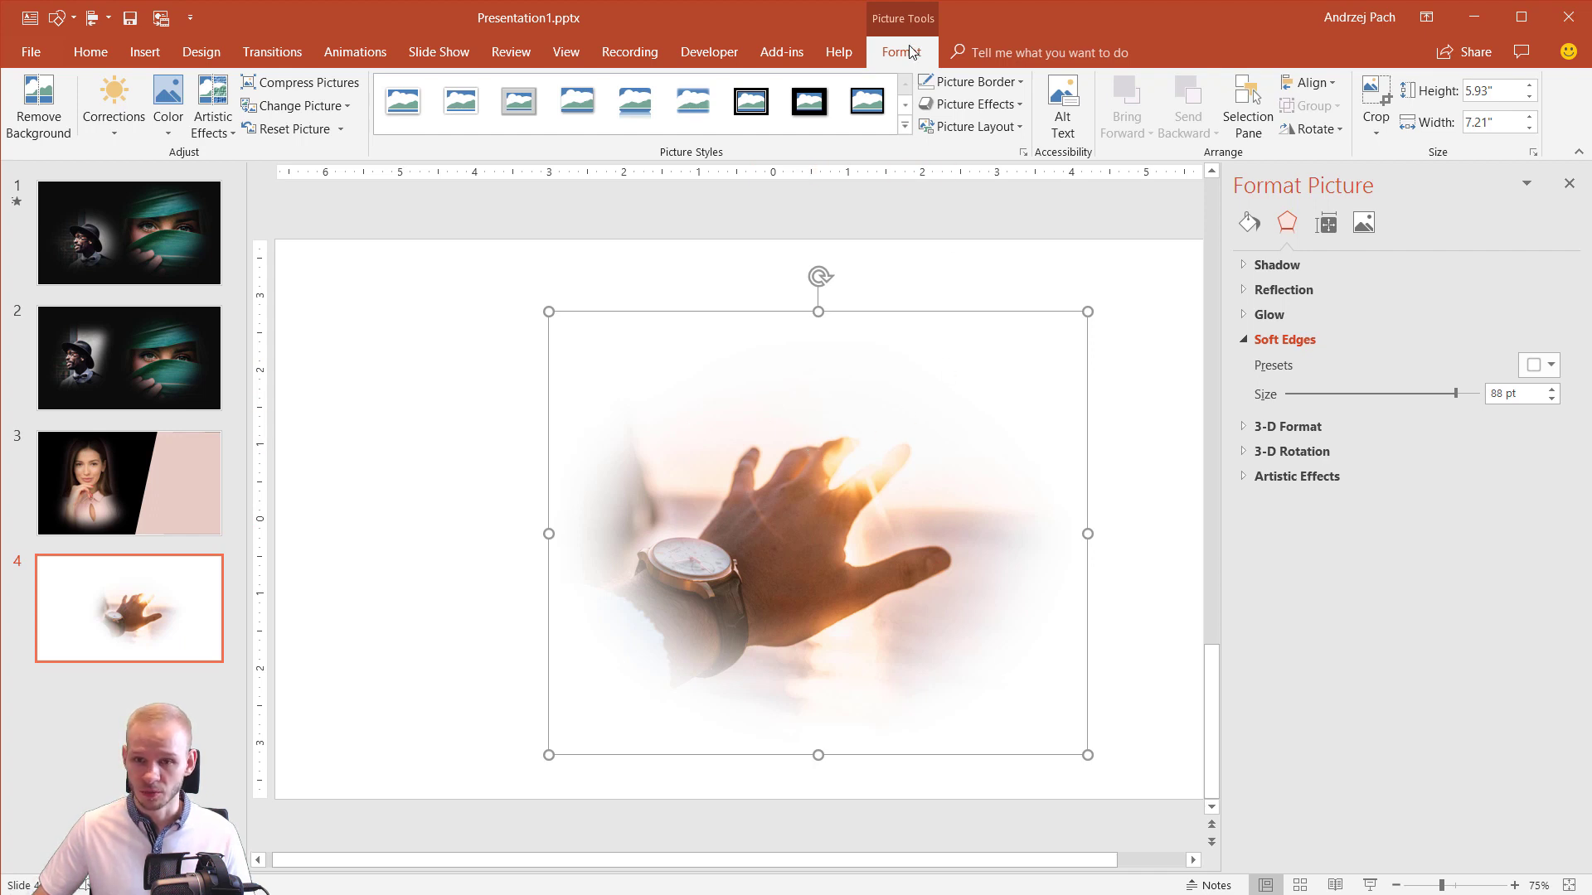
Step: Enlarge the oval crop up and left to 6.61" by 8.48", then move the picture up-left
{"action": "left_click", "coordinate": [1372, 97]}
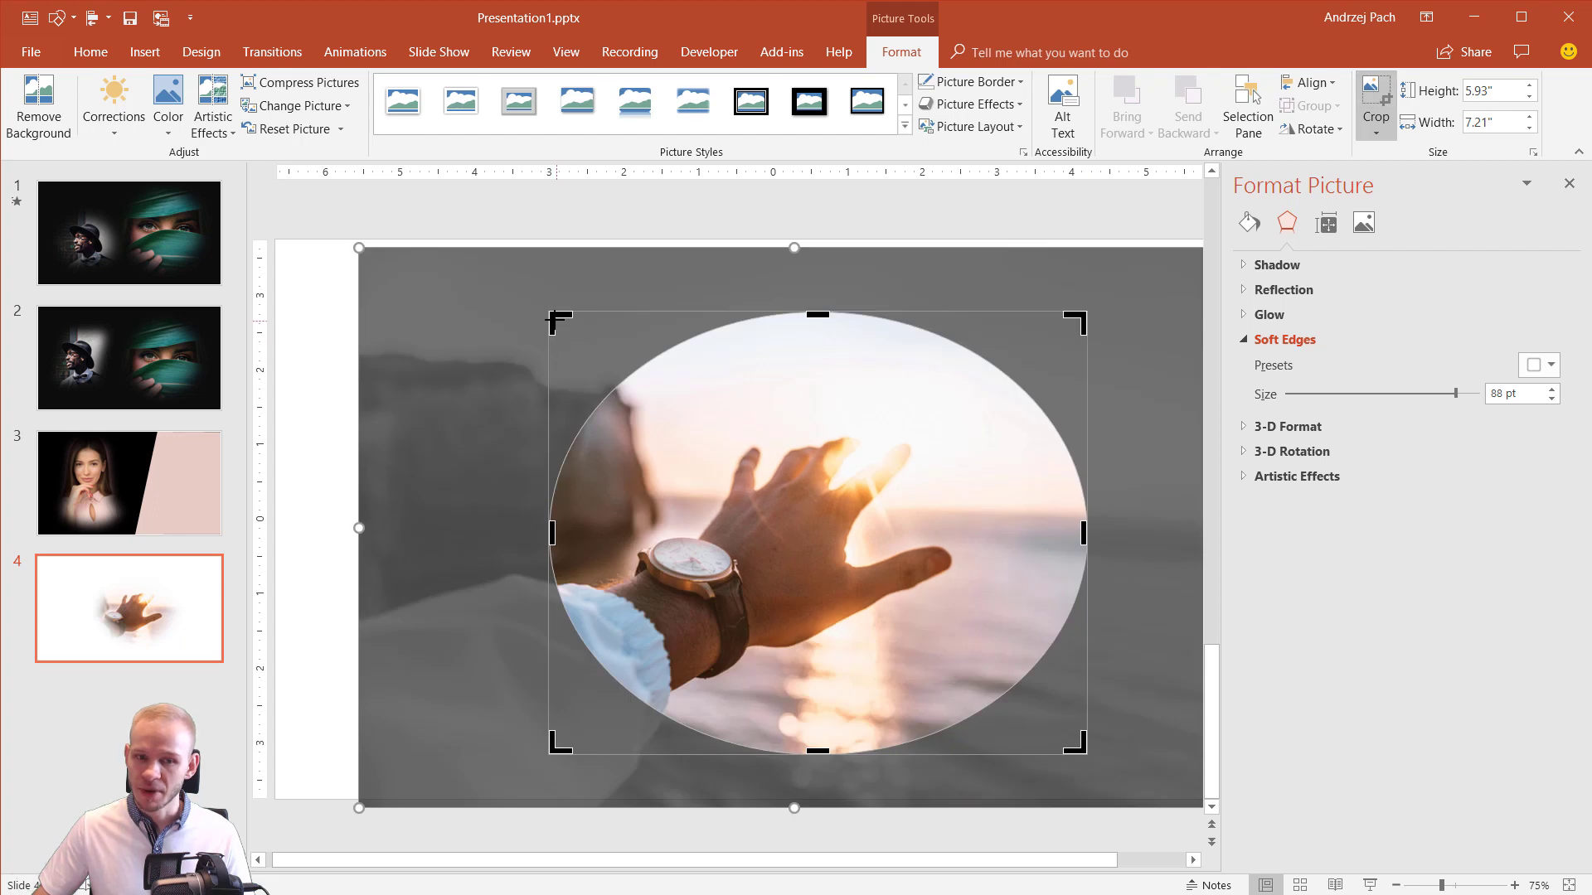
{"action": "left_click_drag", "start_coordinate": [554, 318], "coordinate": [480, 259]}
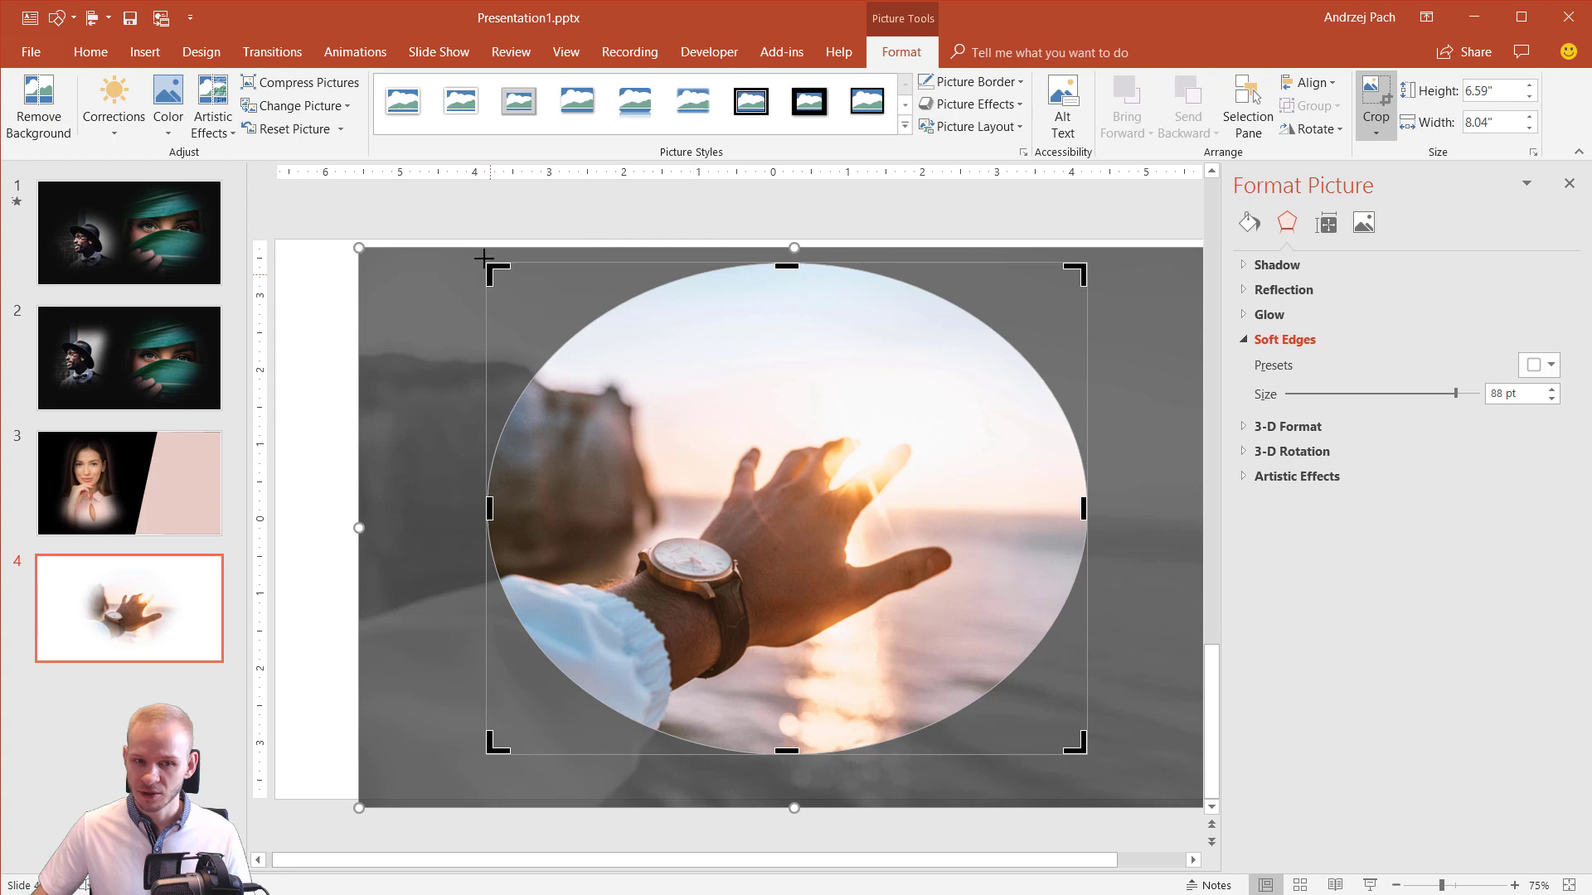
{"action": "mouse_move", "coordinate": [484, 259]}
{"action": "left_mouse_down"}
{"action": "mouse_move", "coordinate": [447, 241]}
{"action": "mouse_move", "coordinate": [454, 262]}
{"action": "left_mouse_up"}
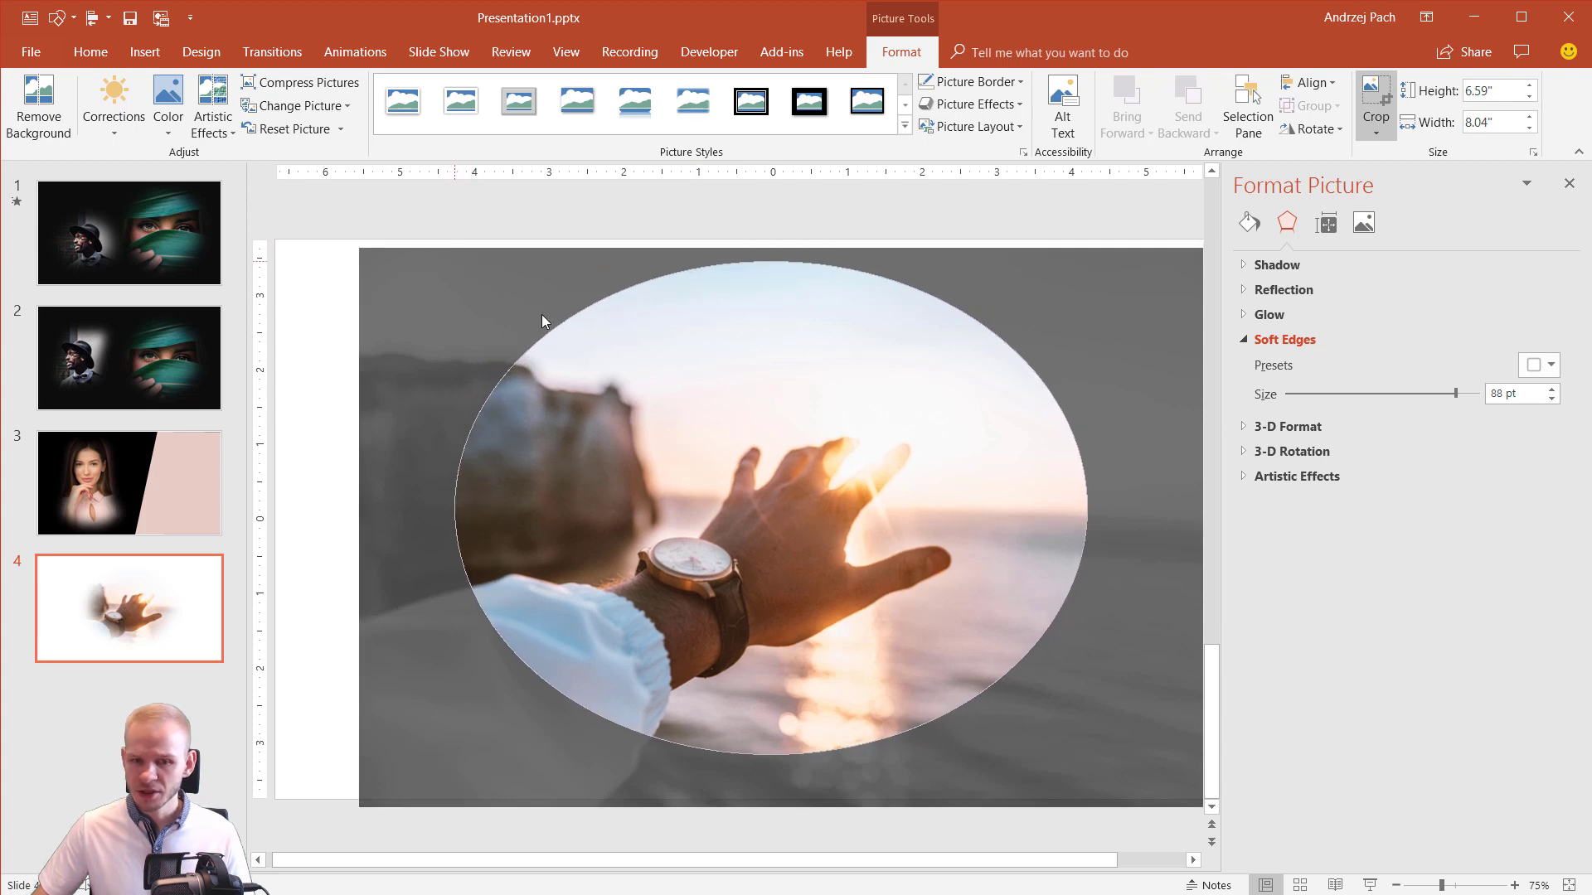
{"action": "left_click", "coordinate": [1361, 139]}
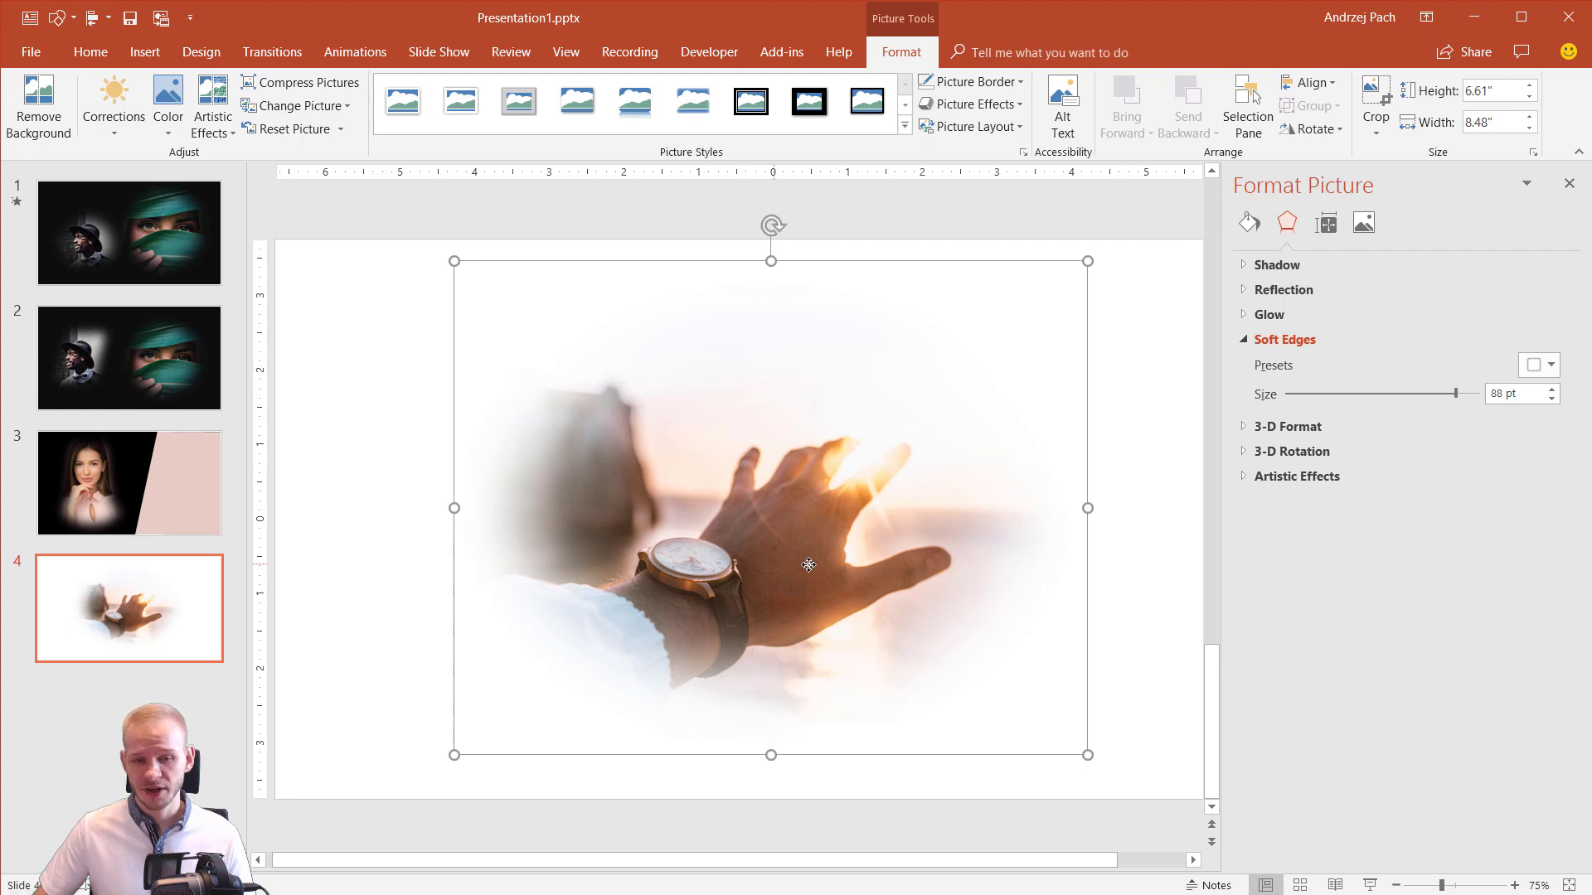
{"action": "left_click_drag", "start_coordinate": [809, 565], "coordinate": [689, 519]}
Step: Give slide 4 a solid yellow background after trying dark blue and grey, and nudge the picture
{"action": "left_click", "coordinate": [1057, 414]}
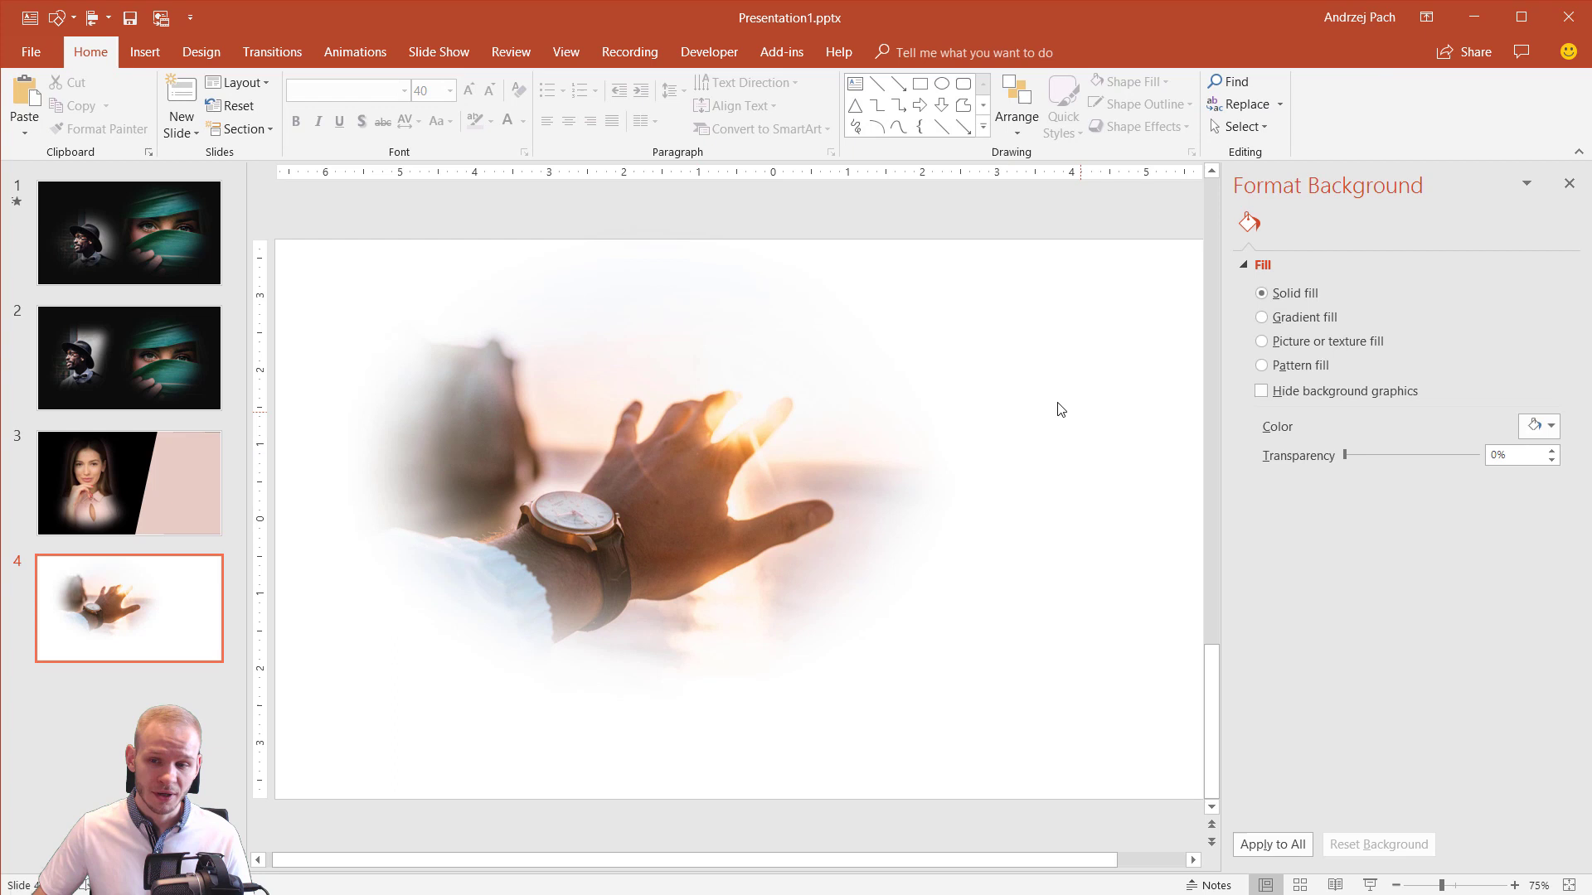
{"action": "left_click", "coordinate": [838, 415]}
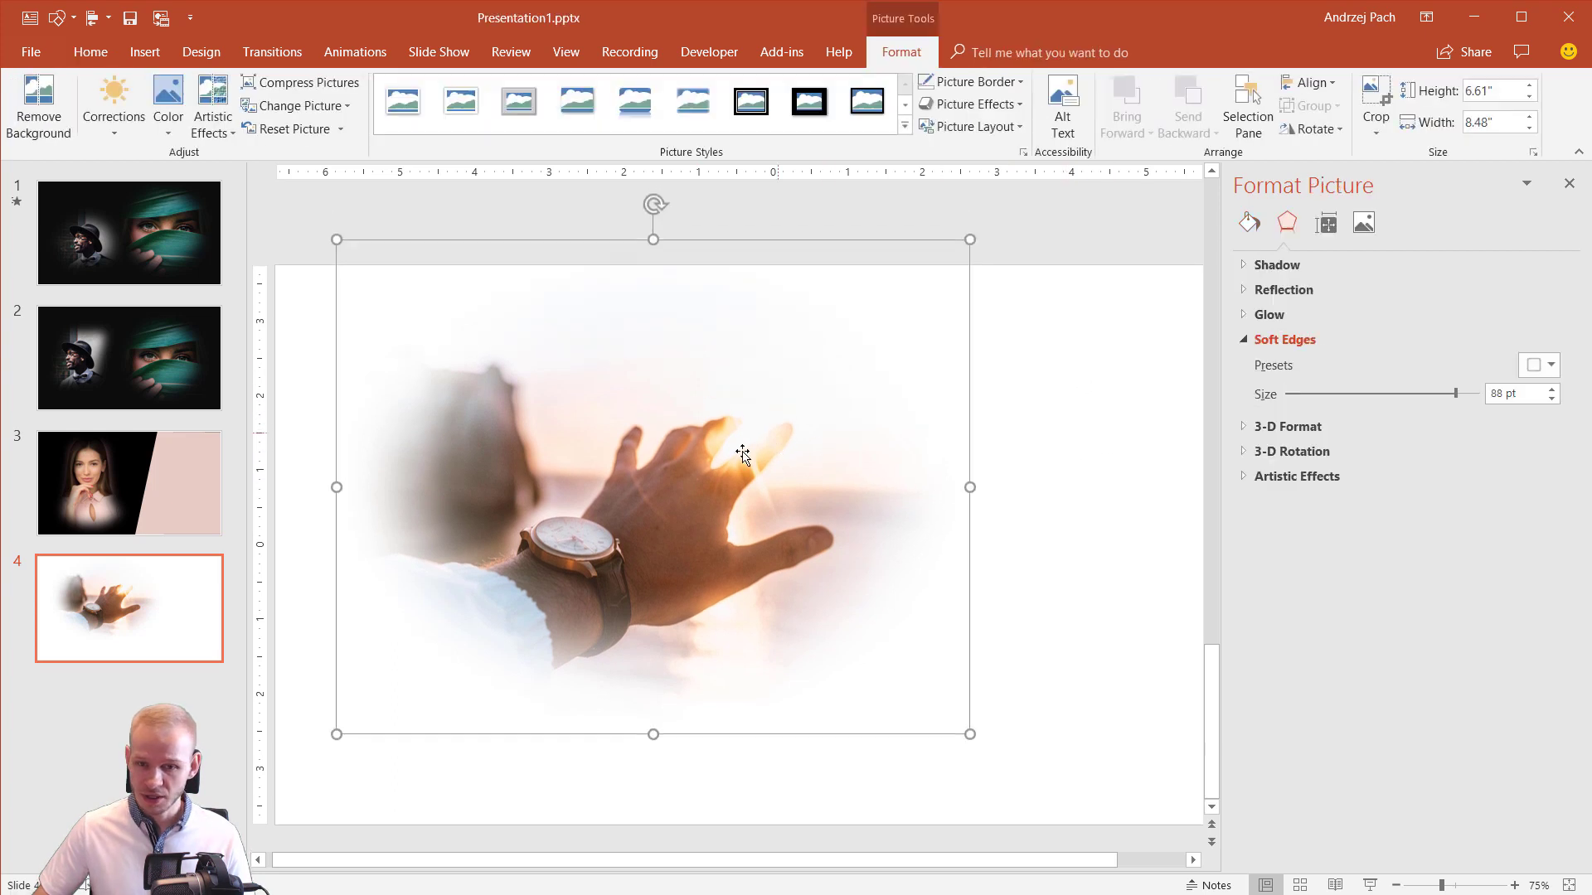
{"action": "left_click", "coordinate": [1076, 440]}
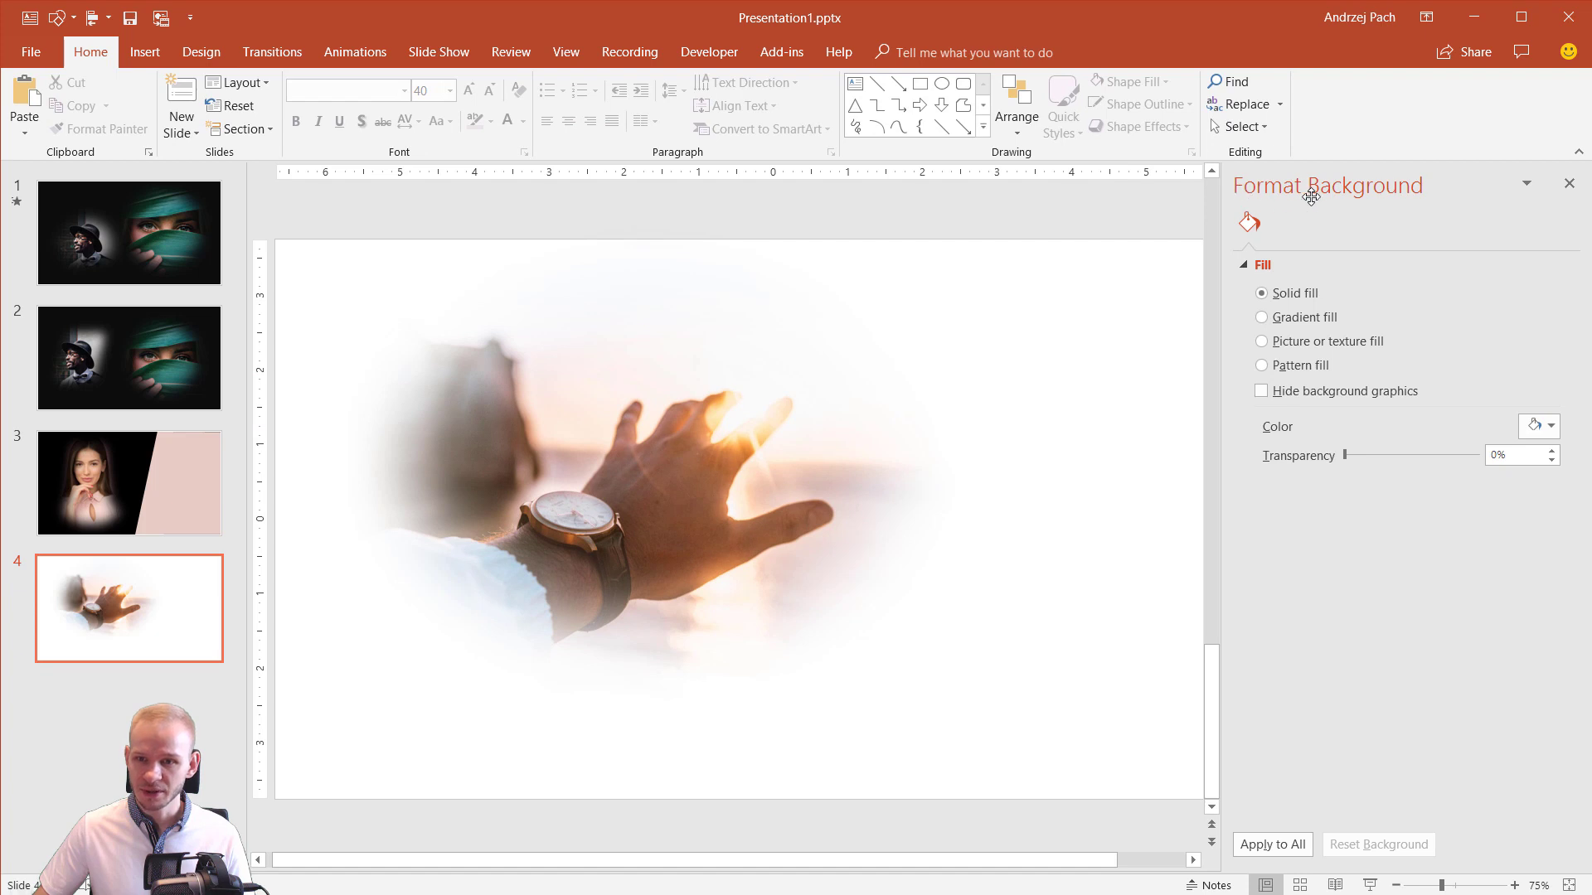
{"action": "left_click", "coordinate": [1533, 431]}
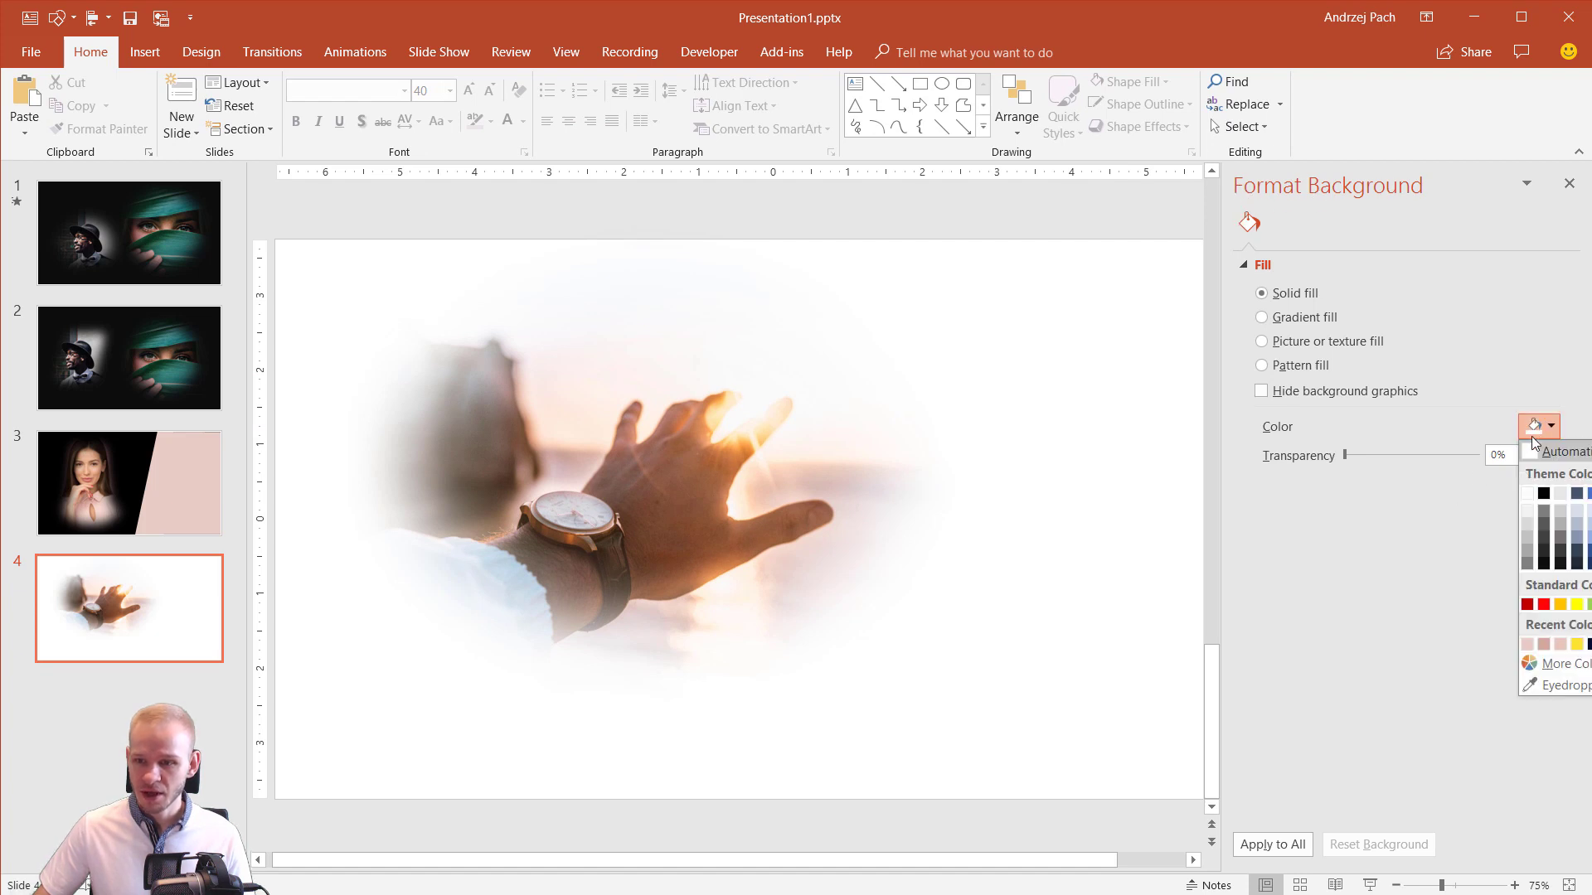
{"action": "left_click", "coordinate": [1580, 555]}
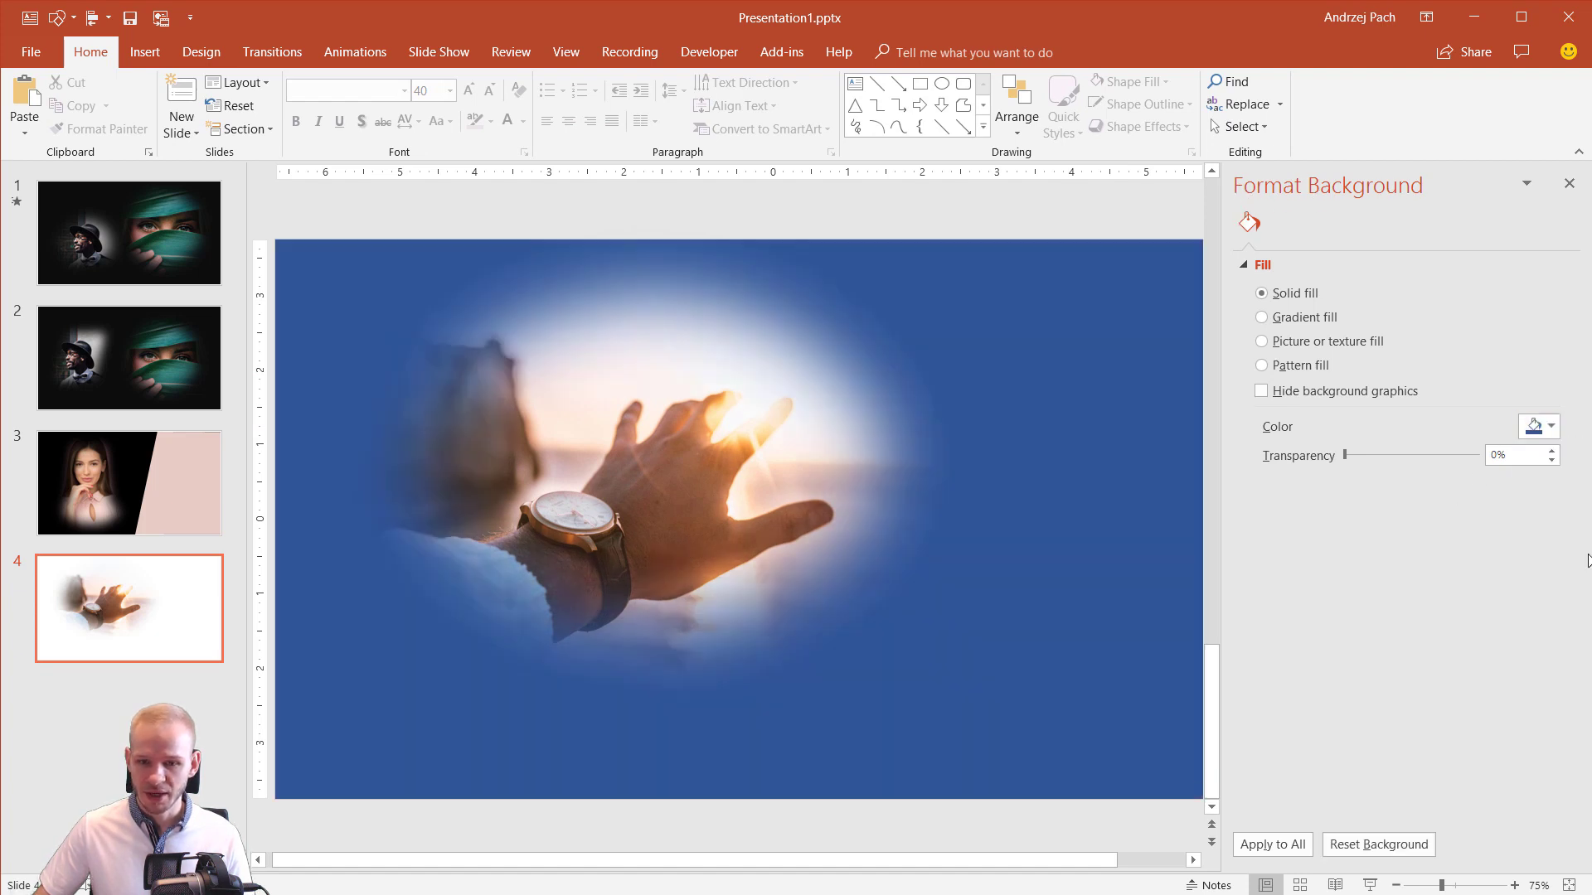
{"action": "left_click", "coordinate": [1536, 426]}
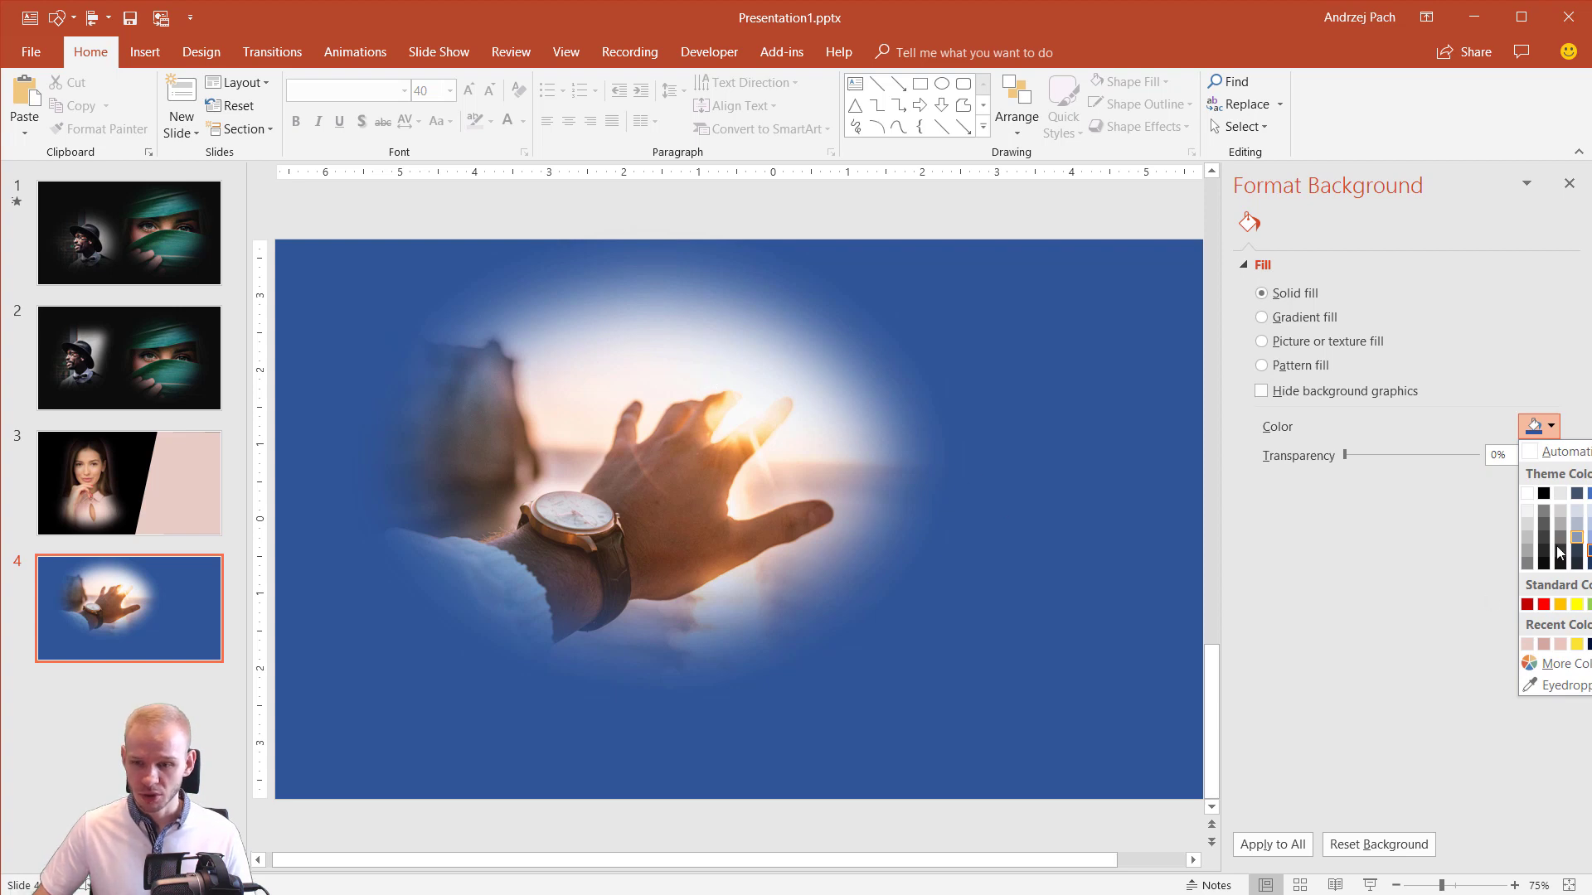
{"action": "left_click", "coordinate": [1531, 558]}
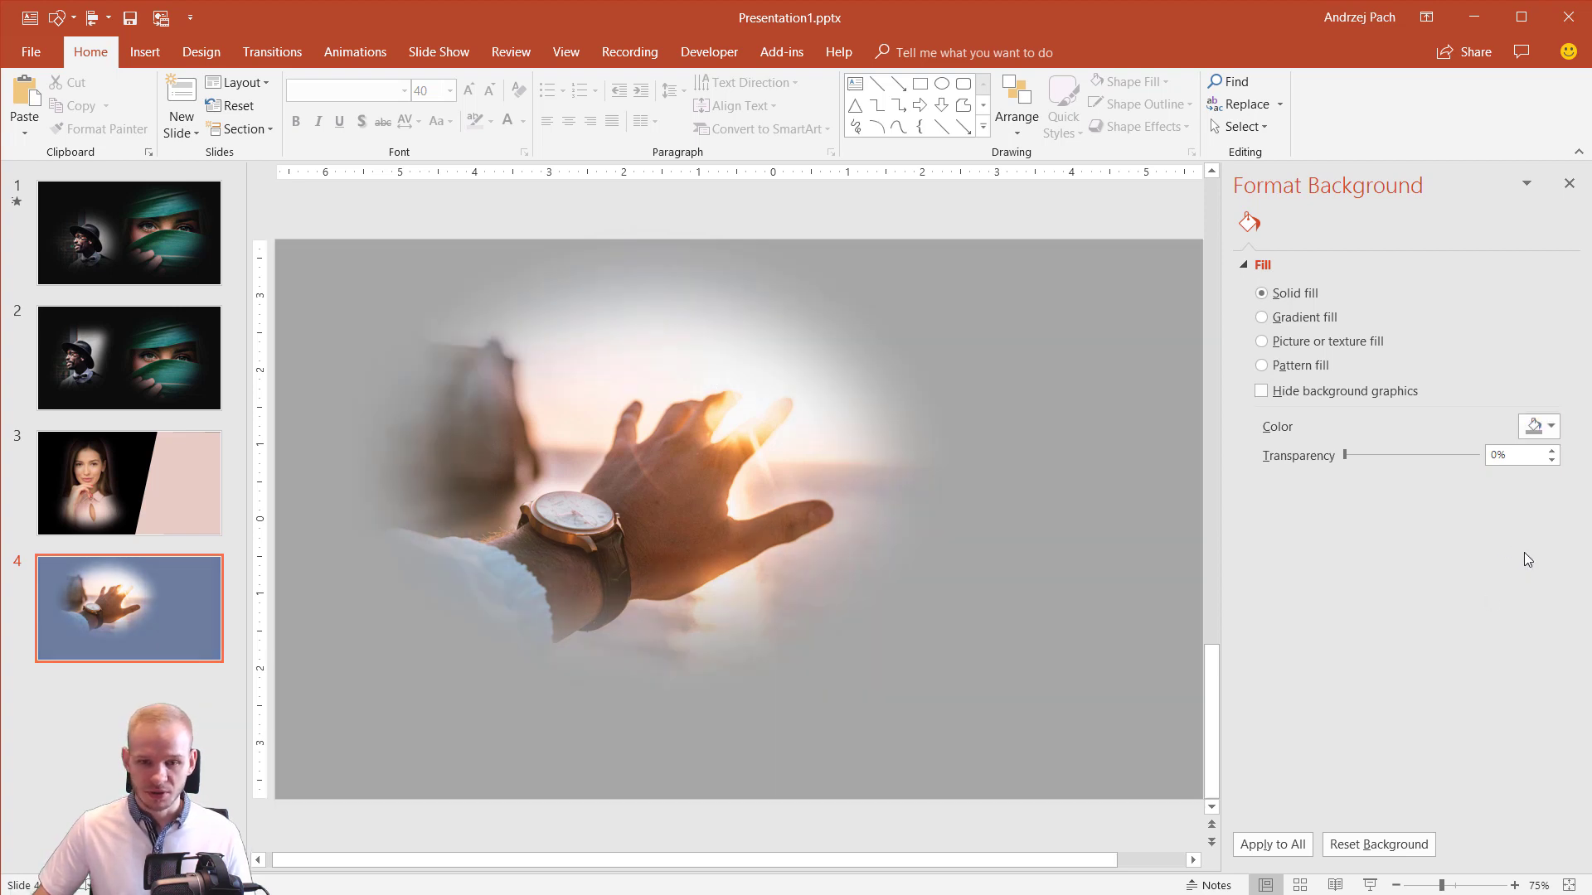
{"action": "left_click", "coordinate": [1549, 428]}
{"action": "left_click", "coordinate": [1559, 604]}
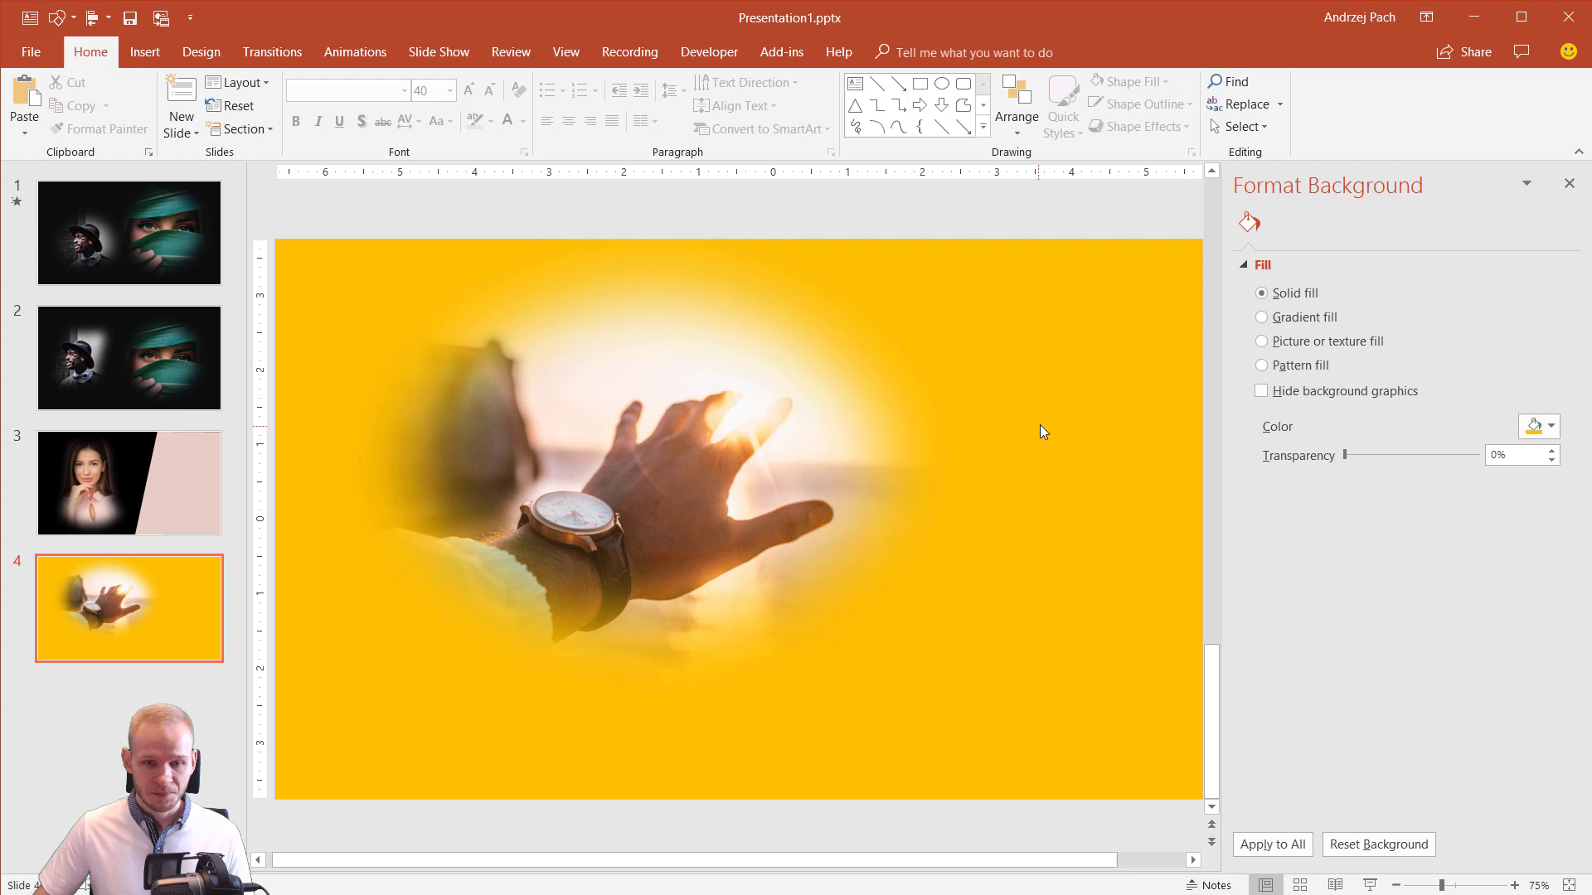
{"action": "left_click_drag", "start_coordinate": [704, 462], "coordinate": [716, 453]}
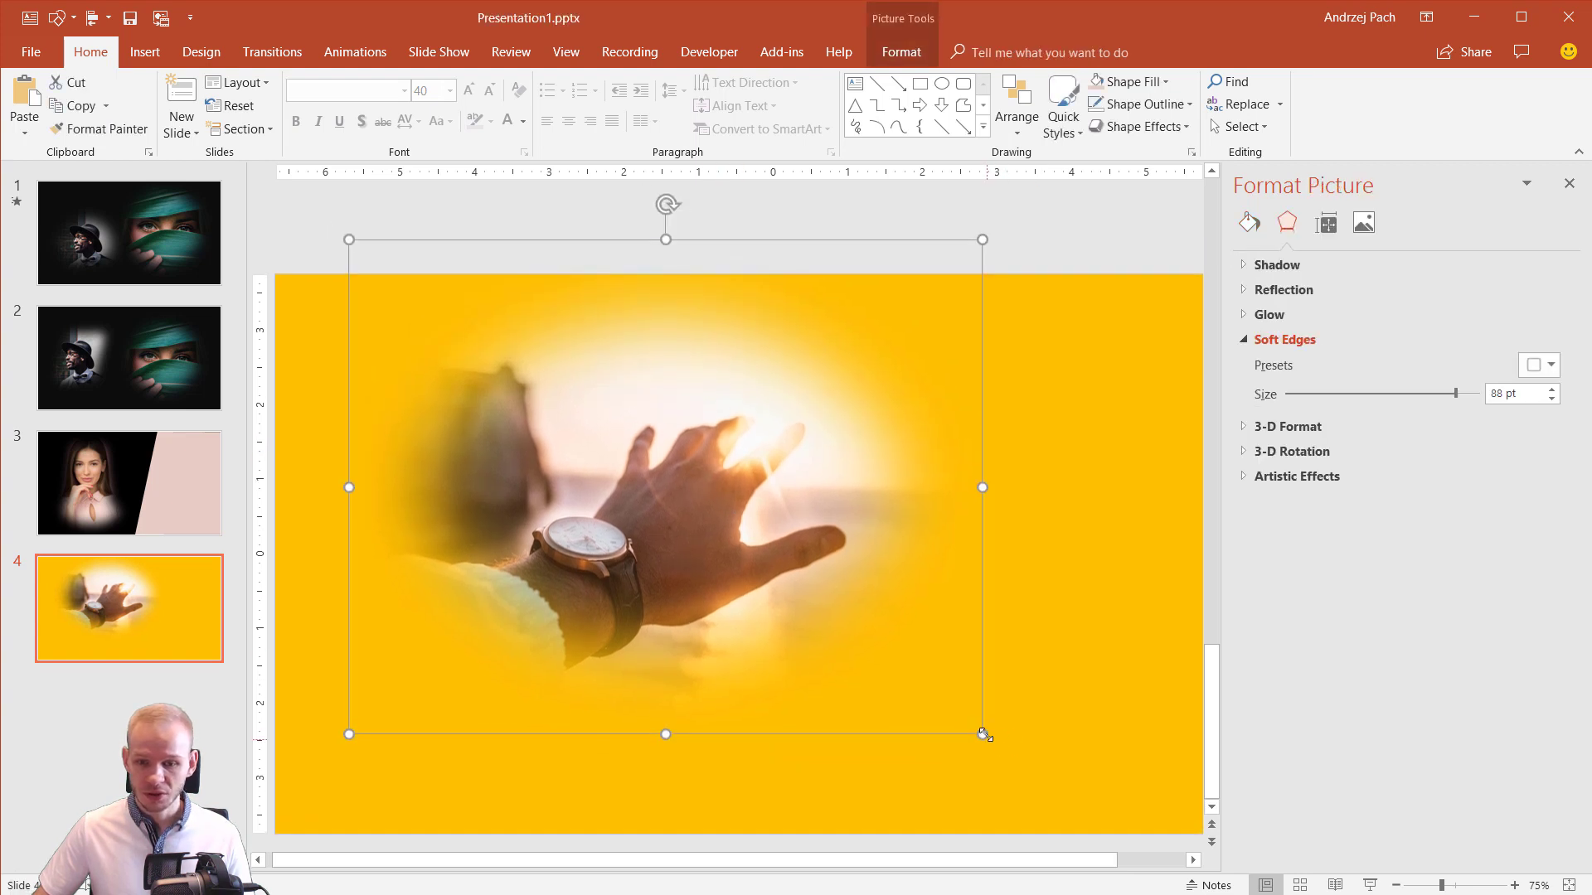
Step: Enlarge the hand photo from its bottom-right corner and reduce its soft edge to 86 pt
{"action": "mouse_move", "coordinate": [1021, 735]}
{"action": "left_mouse_down"}
{"action": "mouse_move", "coordinate": [1066, 761]}
{"action": "mouse_move", "coordinate": [1020, 733]}
{"action": "left_mouse_up"}
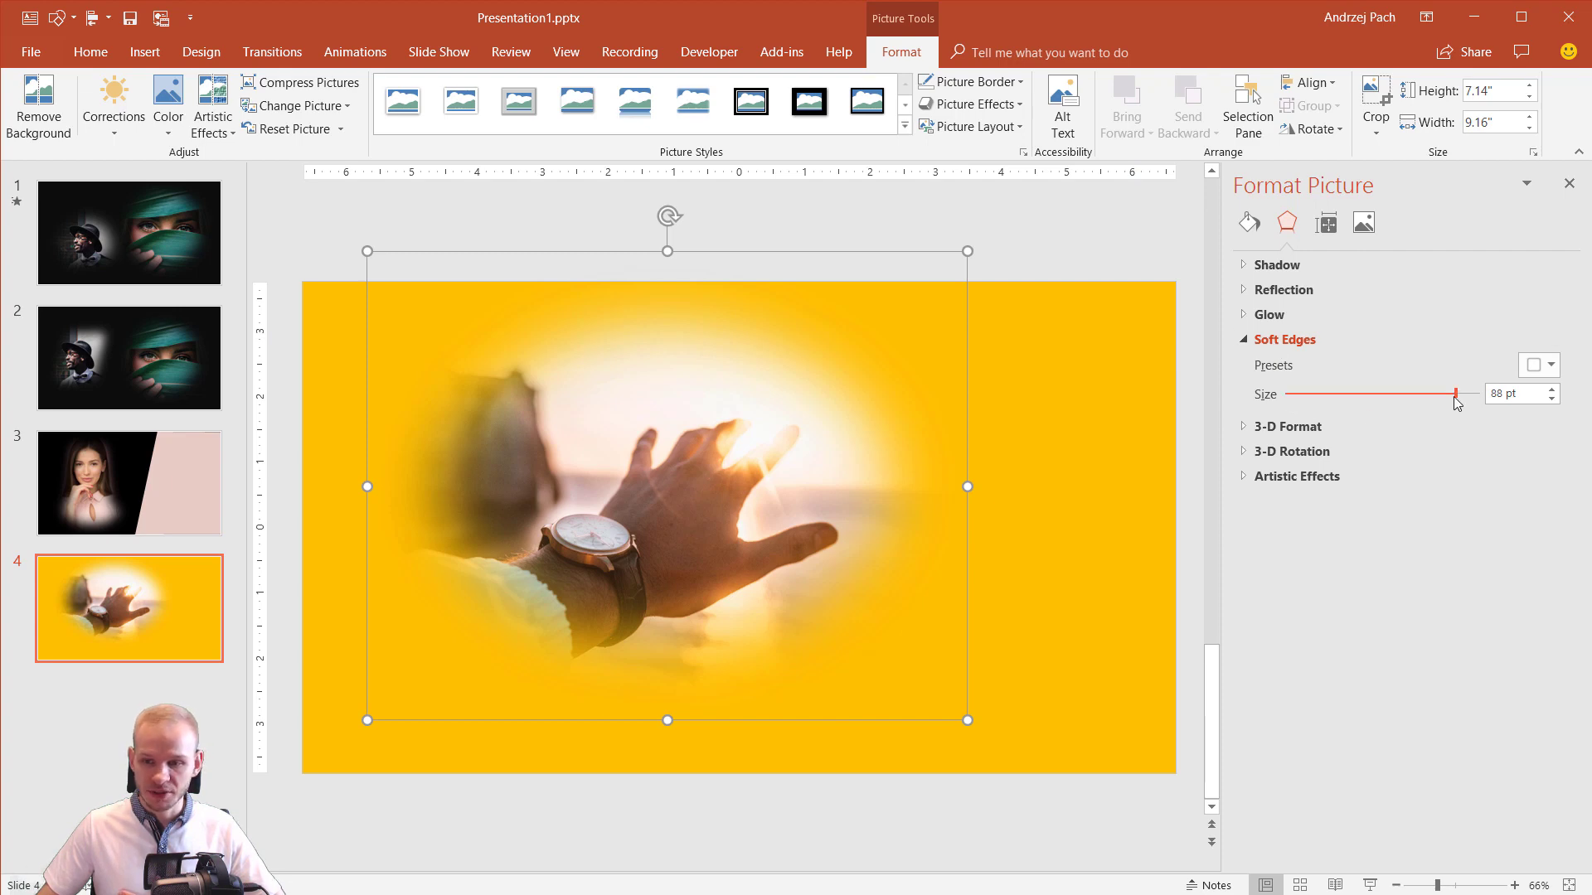
{"action": "left_click_drag", "start_coordinate": [1458, 402], "coordinate": [1453, 404]}
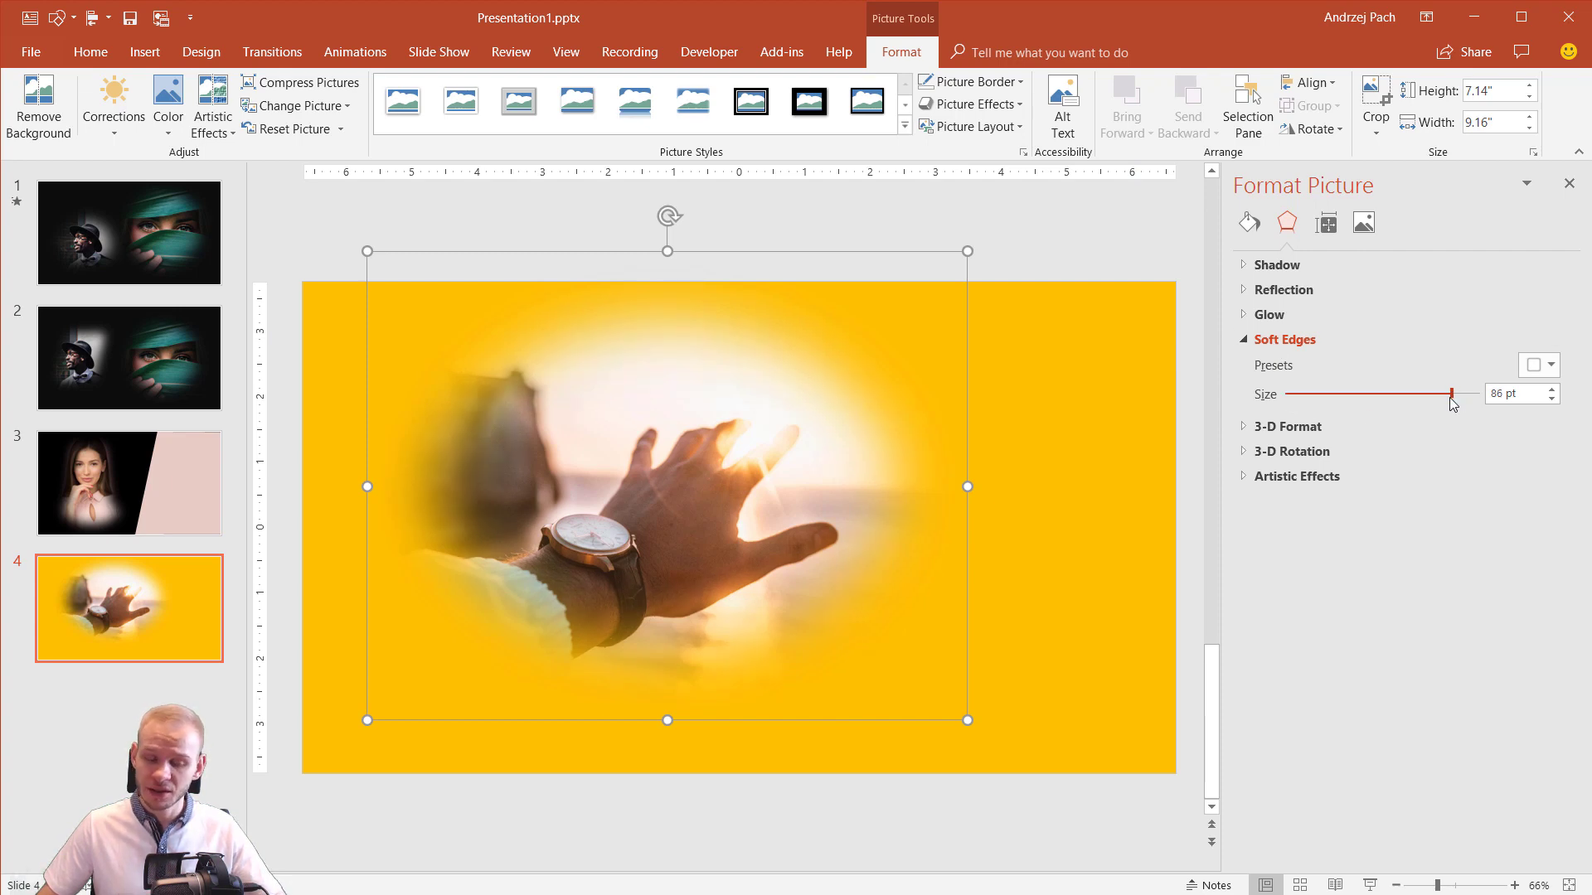
{"action": "left_click", "coordinate": [977, 622]}
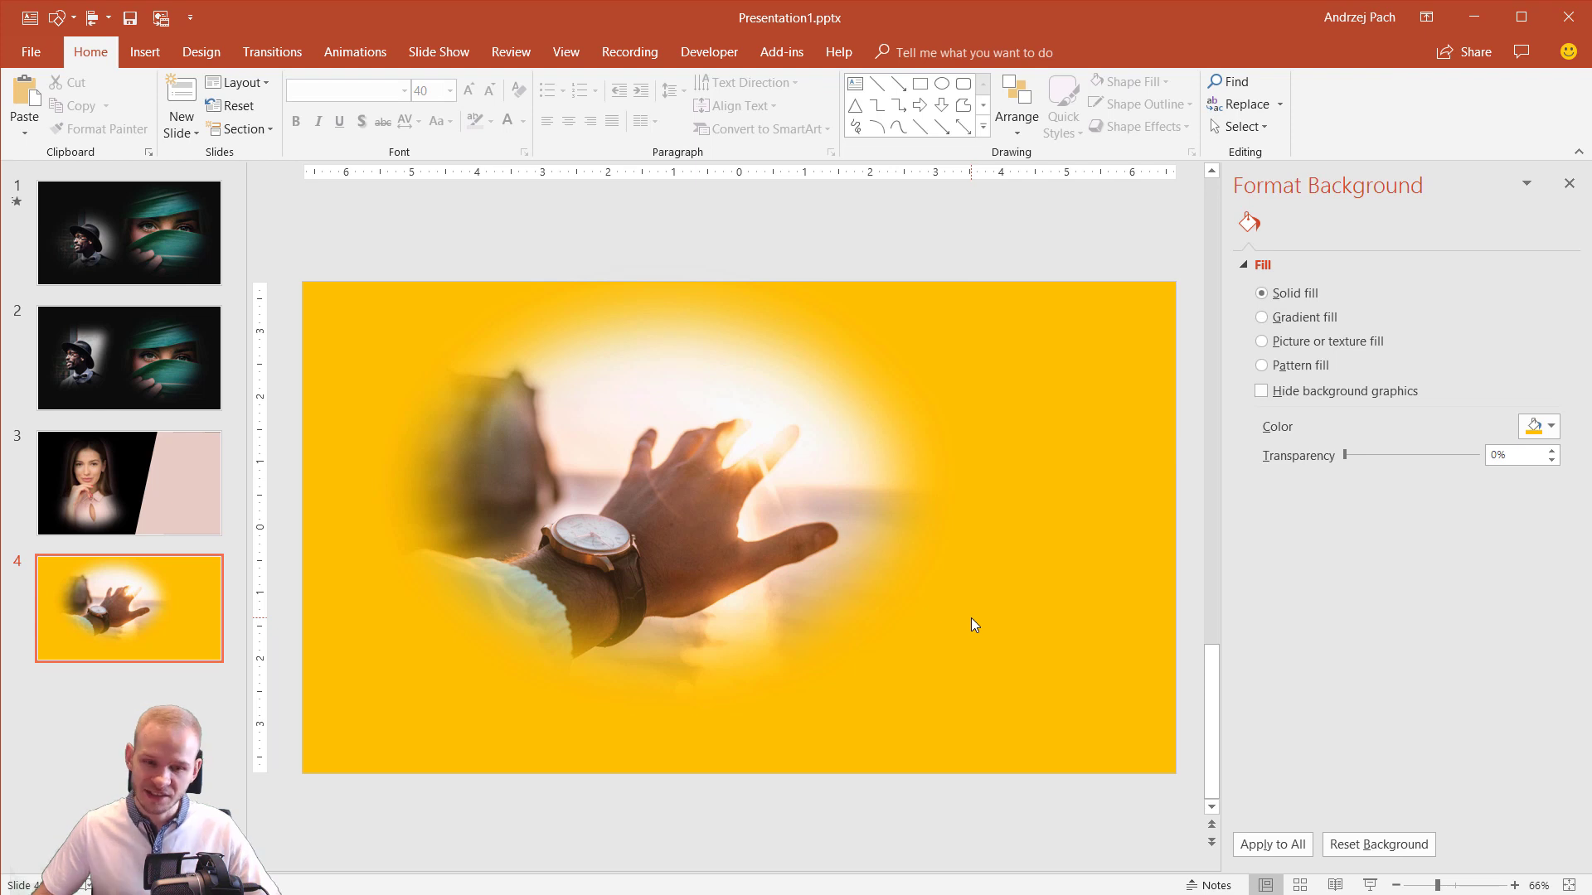